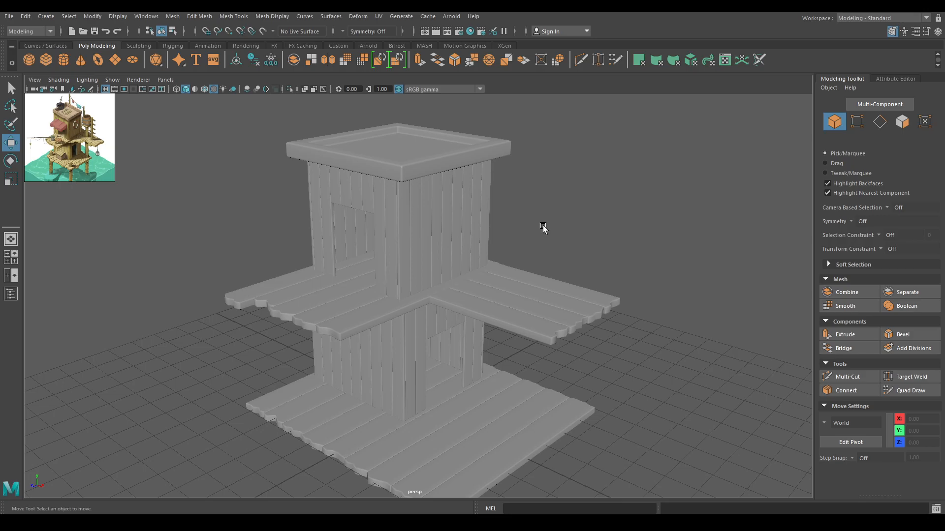
Step: Create a polygon cylinder and place it over the lower deck's front corner at about X 3.29, Z 2.72
{"action": "mouse_move", "coordinate": [554, 223]}
{"action": "left_mouse_down", "text": "alt"}
{"action": "mouse_move", "coordinate": [548, 215]}
{"action": "mouse_move", "coordinate": [552, 235]}
{"action": "mouse_move", "coordinate": [527, 217]}
{"action": "mouse_move", "coordinate": [562, 207]}
{"action": "mouse_move", "coordinate": [548, 193]}
{"action": "mouse_move", "coordinate": [480, 185]}
{"action": "mouse_move", "coordinate": [553, 210]}
{"action": "mouse_move", "coordinate": [542, 214]}
{"action": "mouse_move", "coordinate": [570, 188]}
{"action": "mouse_move", "coordinate": [503, 262]}
{"action": "mouse_move", "coordinate": [553, 320]}
{"action": "mouse_move", "coordinate": [545, 262]}
{"action": "mouse_move", "coordinate": [664, 183]}
{"action": "mouse_move", "coordinate": [658, 242]}
{"action": "left_mouse_up", "text": "alt"}
{"action": "key", "text": "6"}
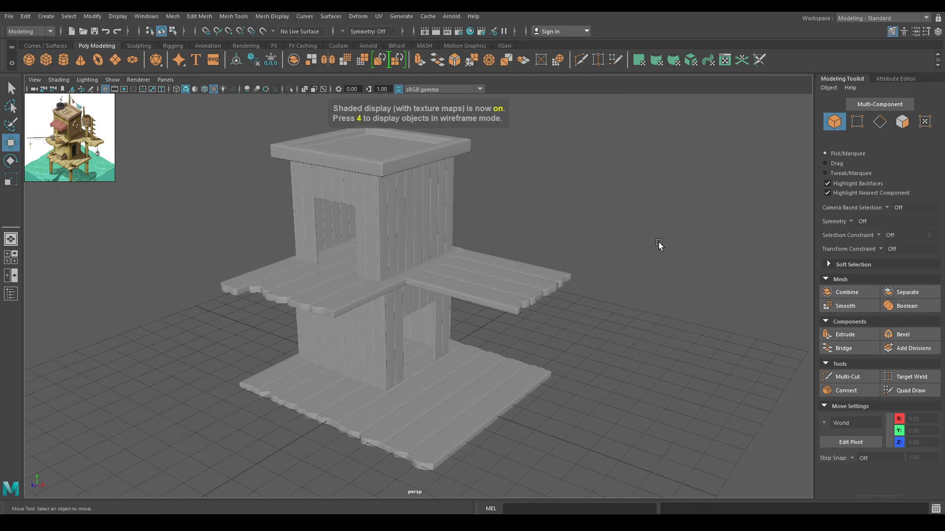
{"action": "right_click", "coordinate": [658, 242], "text": "shift"}
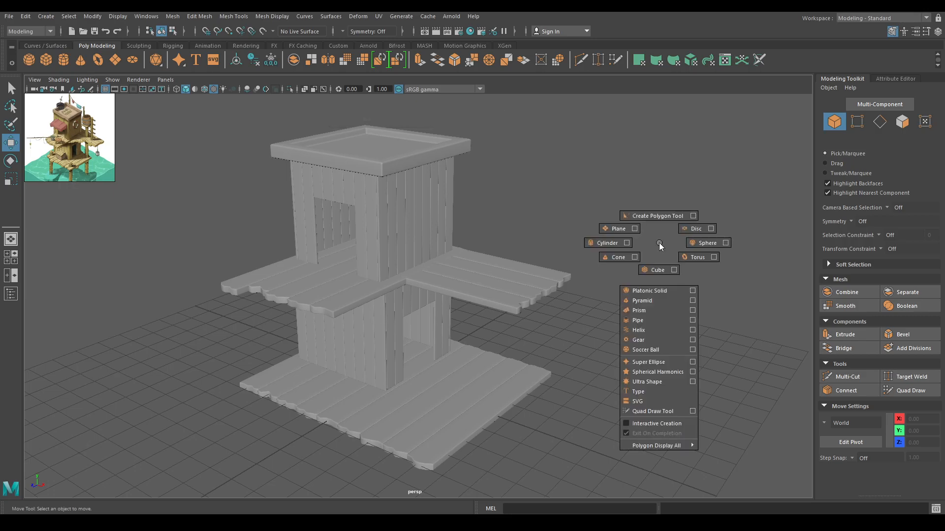
{"action": "left_click", "coordinate": [598, 241]}
{"action": "left_click_drag", "start_coordinate": [595, 243], "coordinate": [462, 305], "text": "alt"}
{"action": "key", "text": "space"}
{"action": "left_click_drag", "start_coordinate": [453, 226], "coordinate": [452, 184]}
{"action": "scroll", "coordinate": [410, 228], "scroll_direction": "up", "scroll_amount": 1}
{"action": "middle_click_drag", "start_coordinate": [369, 237], "coordinate": [148, 246], "text": "alt"}
{"action": "scroll", "coordinate": [148, 200], "scroll_direction": "down", "scroll_amount": 3}
{"action": "middle_click_drag", "start_coordinate": [149, 199], "coordinate": [173, 219], "text": "alt"}
{"action": "left_click_drag", "start_coordinate": [296, 208], "coordinate": [423, 314]}
Step: Set the cylinder's radius to 0.35
{"action": "key", "text": "t"}
{"action": "scroll", "coordinate": [438, 377], "scroll_direction": "up", "scroll_amount": 5}
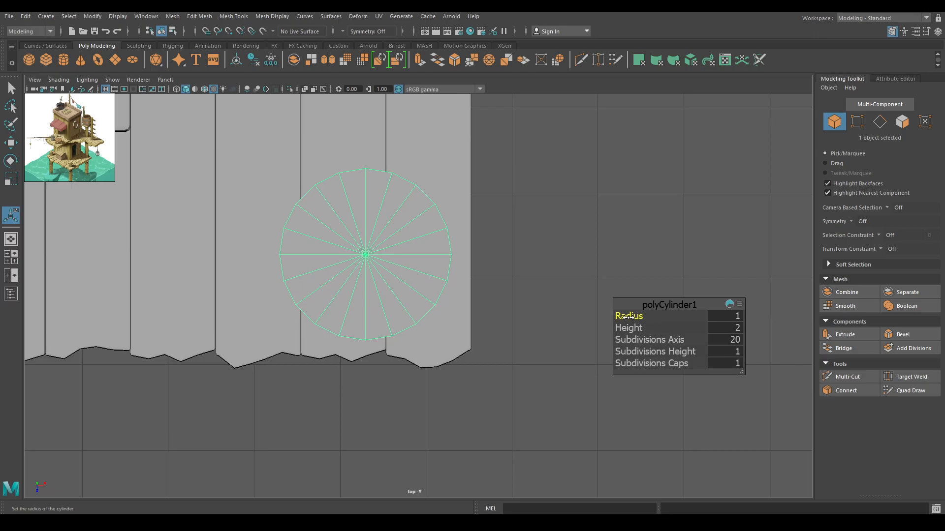
{"action": "mouse_move", "coordinate": [630, 316]}
{"action": "left_mouse_down"}
{"action": "mouse_move", "coordinate": [619, 318]}
{"action": "mouse_move", "coordinate": [629, 317]}
{"action": "left_mouse_up"}
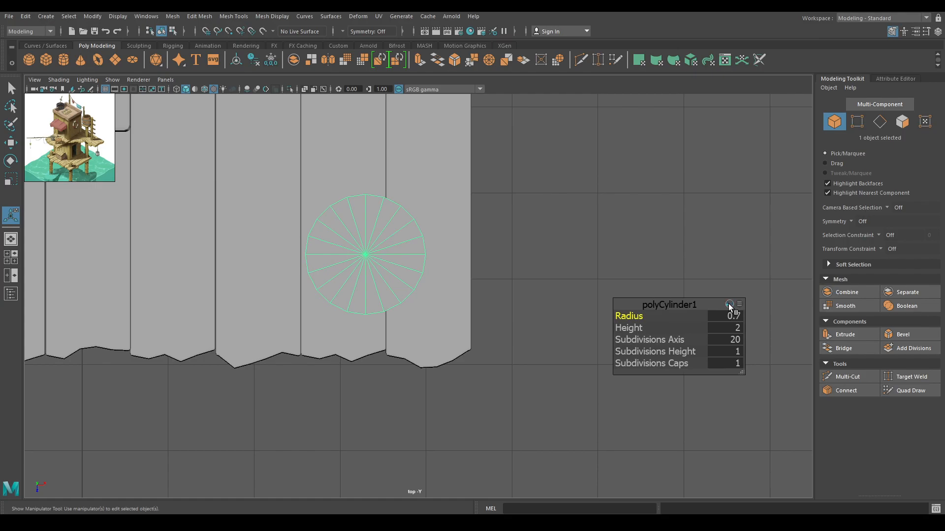
{"action": "key", "text": "space"}
{"action": "left_click_drag", "start_coordinate": [549, 235], "coordinate": [589, 441]}
{"action": "left_click_drag", "start_coordinate": [637, 316], "coordinate": [624, 320]}
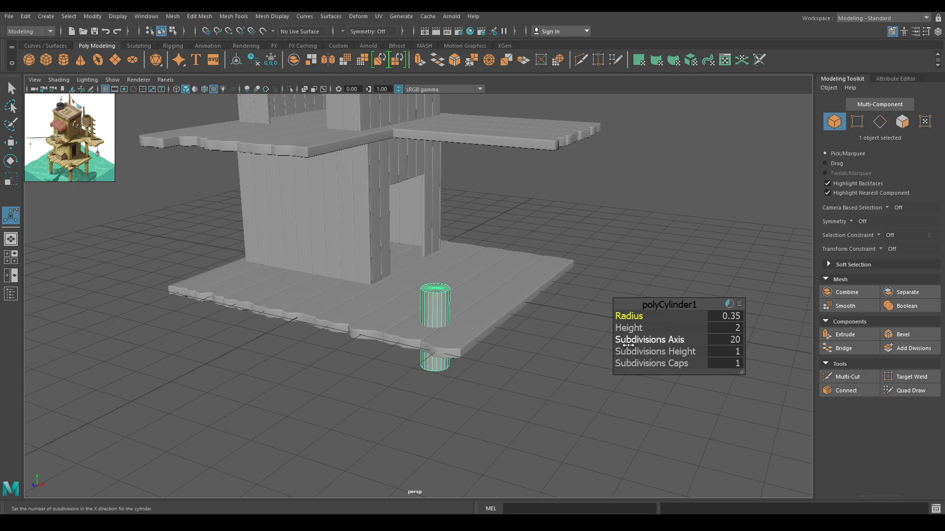
Step: Lower the cylinder to about Y -0.36 and set its height to 5
{"action": "key", "text": "w"}
{"action": "mouse_move", "coordinate": [436, 312]}
{"action": "left_mouse_down"}
{"action": "mouse_move", "coordinate": [437, 322]}
{"action": "mouse_move", "coordinate": [438, 301]}
{"action": "left_mouse_up"}
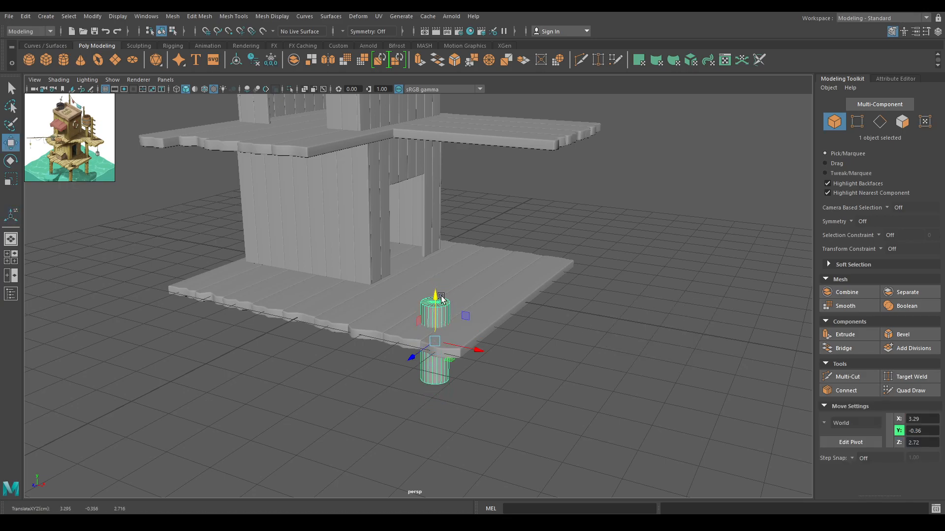
{"action": "key", "text": "t"}
{"action": "left_click_drag", "start_coordinate": [640, 328], "coordinate": [758, 333]}
{"action": "left_click", "coordinate": [724, 328]}
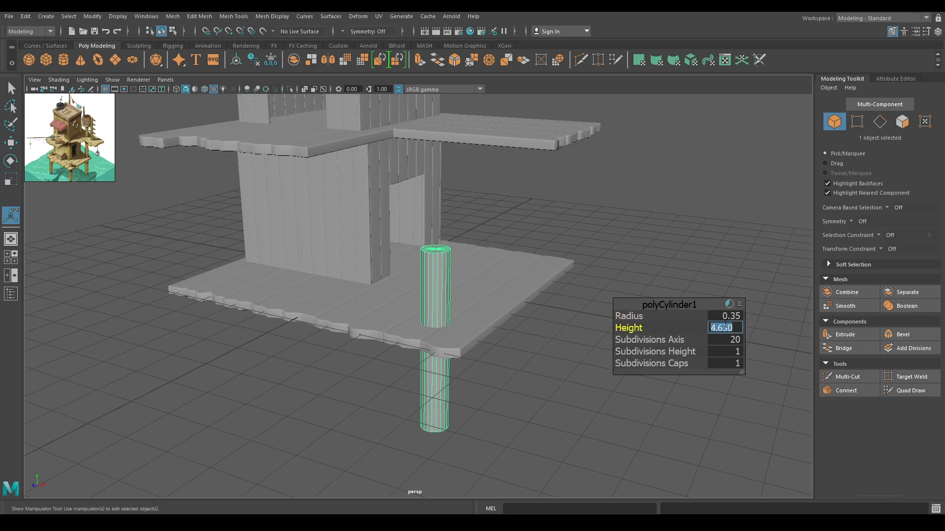
{"action": "type", "text": "5"}
{"action": "key", "text": "Return"}
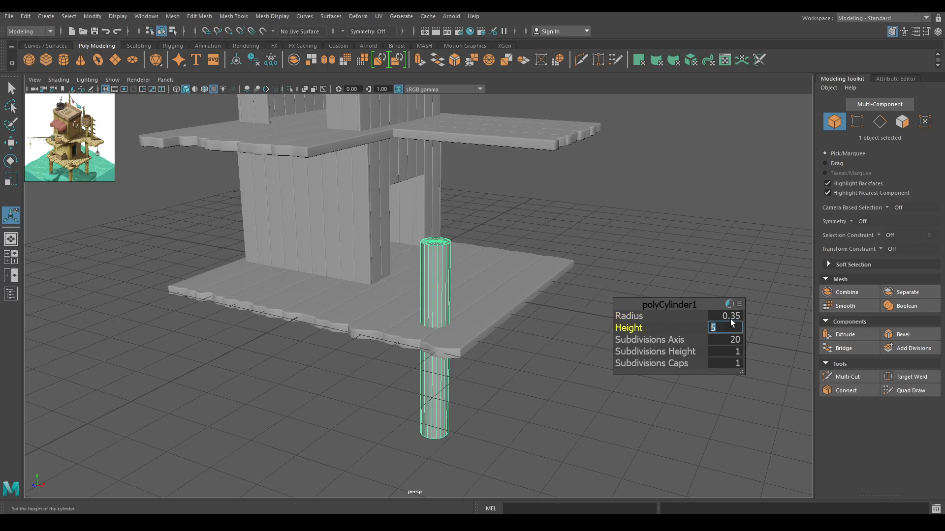
Step: Move the post through the deck's front corner to about X 3.95, Y -1.84, Z 3.32
{"action": "key", "text": "w"}
{"action": "left_click_drag", "start_coordinate": [433, 297], "coordinate": [532, 331]}
{"action": "left_click", "coordinate": [512, 350]}
{"action": "left_click", "coordinate": [477, 363]}
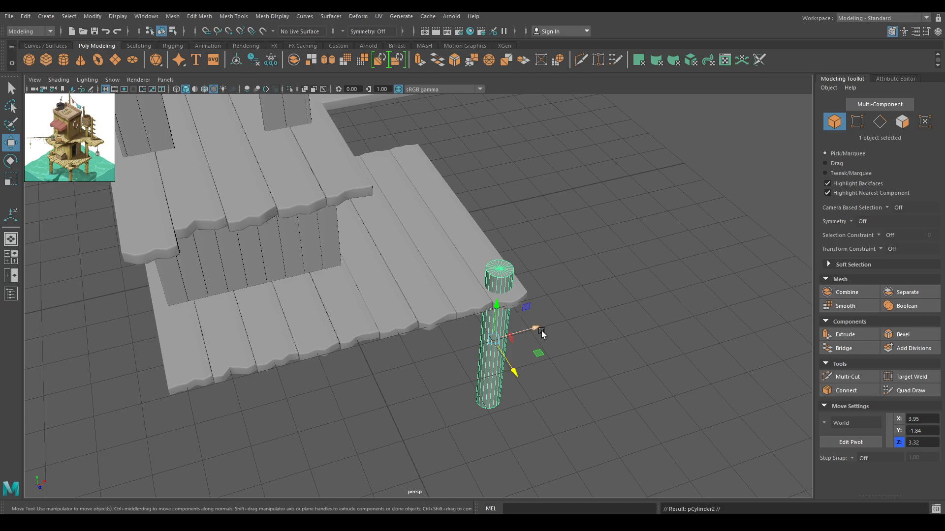
Step: Duplicate the post to the other front corner at about X -3.84, and copy both posts to the deck's rear corners
{"action": "mouse_move", "coordinate": [536, 329]}
{"action": "left_mouse_down", "text": "shift"}
{"action": "mouse_move", "coordinate": [254, 392]}
{"action": "mouse_move", "coordinate": [270, 415]}
{"action": "left_mouse_up", "text": "shift"}
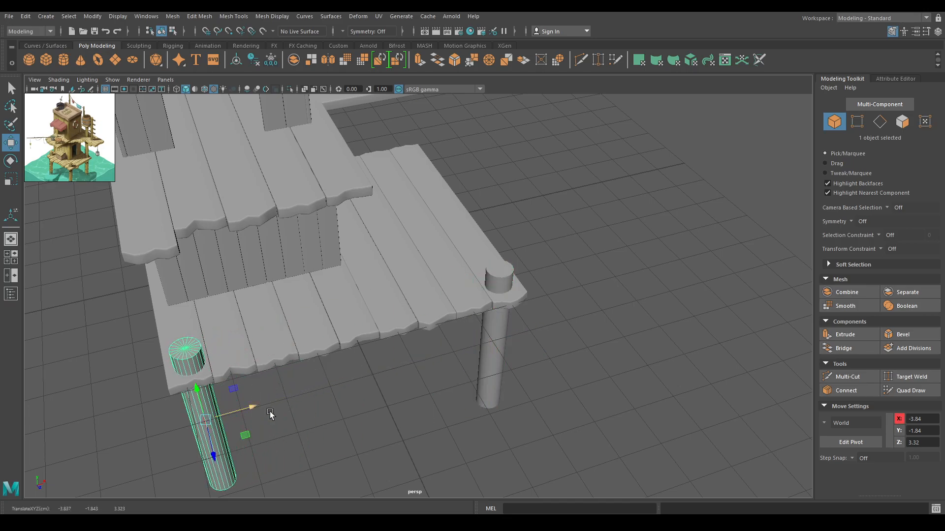
{"action": "left_click", "coordinate": [497, 344], "text": "shift"}
{"action": "mouse_move", "coordinate": [437, 375]}
{"action": "left_mouse_down", "text": "alt"}
{"action": "mouse_move", "coordinate": [374, 373]}
{"action": "mouse_move", "coordinate": [273, 403]}
{"action": "mouse_move", "coordinate": [348, 424]}
{"action": "mouse_move", "coordinate": [603, 400]}
{"action": "mouse_move", "coordinate": [570, 405]}
{"action": "mouse_move", "coordinate": [585, 296]}
{"action": "left_mouse_up", "text": "alt"}
{"action": "scroll", "coordinate": [578, 406], "scroll_direction": "down", "scroll_amount": 5}
{"action": "left_click", "coordinate": [606, 357]}
{"action": "mouse_move", "coordinate": [606, 356]}
{"action": "left_mouse_down", "text": "alt"}
{"action": "mouse_move", "coordinate": [512, 264]}
{"action": "mouse_move", "coordinate": [557, 396]}
{"action": "left_mouse_up", "text": "alt"}
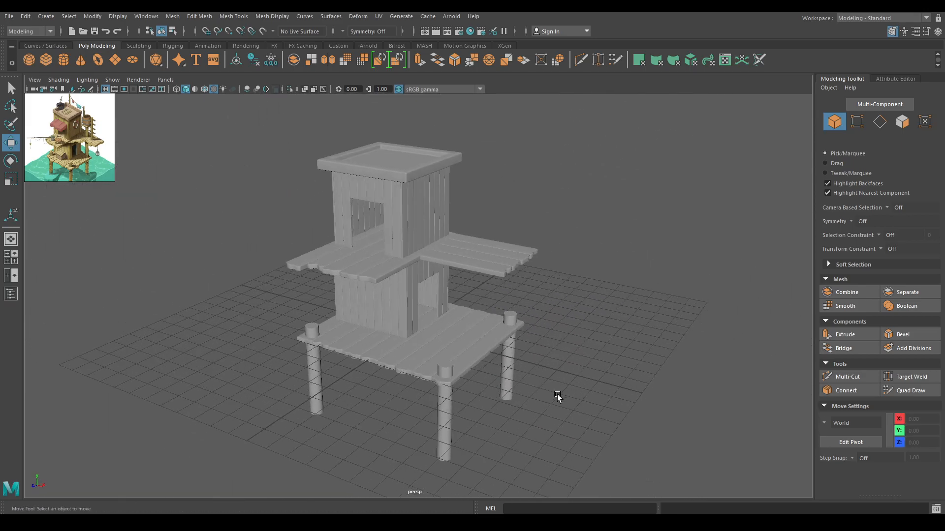
Step: Inspect the lower deck and its corner posts up close
{"action": "left_click_drag", "start_coordinate": [528, 343], "coordinate": [539, 336], "text": "alt"}
{"action": "scroll", "coordinate": [540, 335], "scroll_direction": "up", "scroll_amount": 3}
{"action": "middle_click_drag", "start_coordinate": [539, 335], "coordinate": [533, 317], "text": "alt"}
{"action": "left_click_drag", "start_coordinate": [532, 316], "coordinate": [542, 342], "text": "alt"}
{"action": "scroll", "coordinate": [542, 342], "scroll_direction": "up", "scroll_amount": 2}
{"action": "middle_click_drag", "start_coordinate": [551, 369], "coordinate": [570, 414], "text": "alt"}
{"action": "left_click_drag", "start_coordinate": [570, 415], "coordinate": [507, 367], "text": "alt"}
{"action": "scroll", "coordinate": [506, 367], "scroll_direction": "up", "scroll_amount": 2}
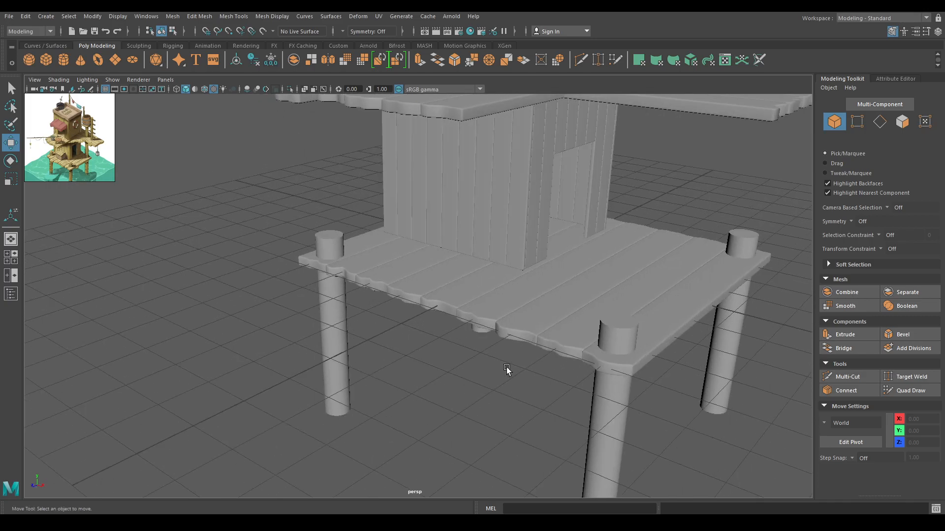
{"action": "middle_click_drag", "start_coordinate": [450, 223], "coordinate": [484, 177], "text": "alt"}
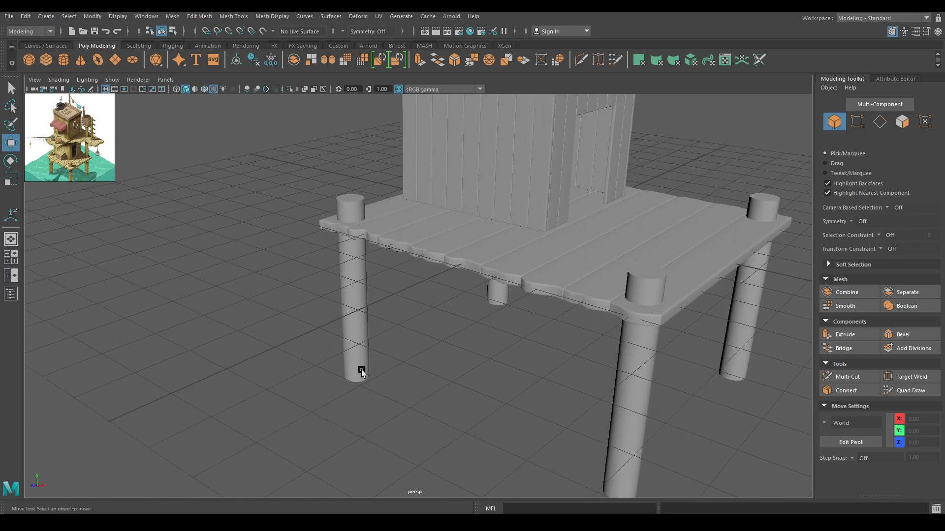
Step: Create a polygon cube and place it above the lower deck in front of the wall, at about X -0.67, Y 0.75, Z 2.24
{"action": "right_click_drag", "start_coordinate": [401, 320], "coordinate": [404, 351], "text": "shift"}
{"action": "left_click_drag", "start_coordinate": [409, 358], "coordinate": [507, 275], "text": "alt"}
{"action": "left_click_drag", "start_coordinate": [474, 194], "coordinate": [461, 245]}
{"action": "left_click_drag", "start_coordinate": [501, 217], "coordinate": [481, 217]}
{"action": "left_click_drag", "start_coordinate": [451, 158], "coordinate": [476, 152]}
Step: Set the cube's width to 2
{"action": "key", "text": "space"}
{"action": "middle_click_drag", "start_coordinate": [477, 252], "coordinate": [499, 169], "text": "alt"}
{"action": "middle_click_drag", "start_coordinate": [504, 227], "coordinate": [480, 81], "text": "alt"}
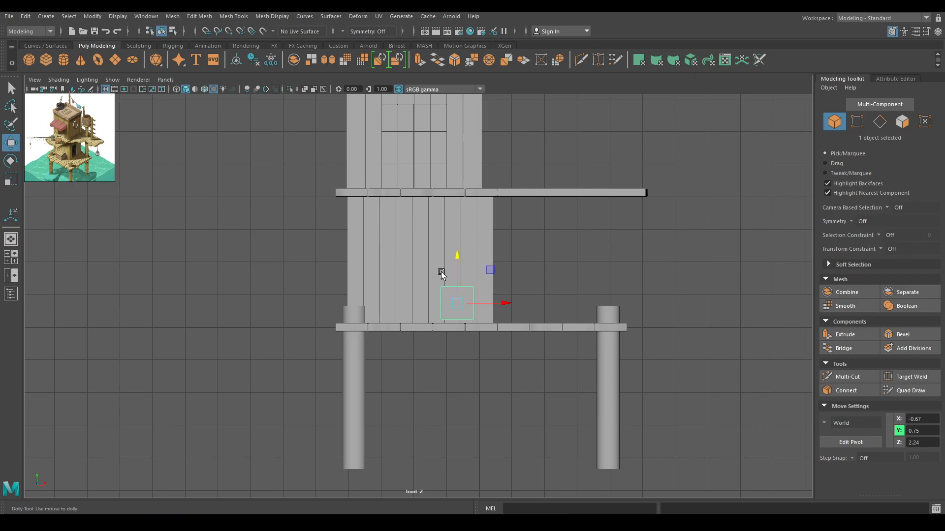
{"action": "right_click_drag", "start_coordinate": [441, 268], "coordinate": [638, 471], "text": "alt"}
{"action": "middle_click_drag", "start_coordinate": [638, 471], "coordinate": [532, 426], "text": "alt"}
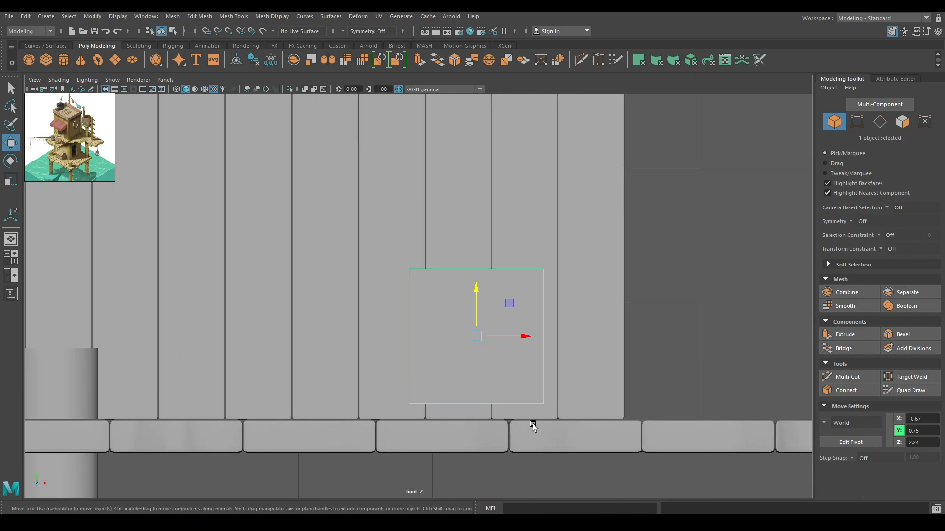
{"action": "key", "text": "t"}
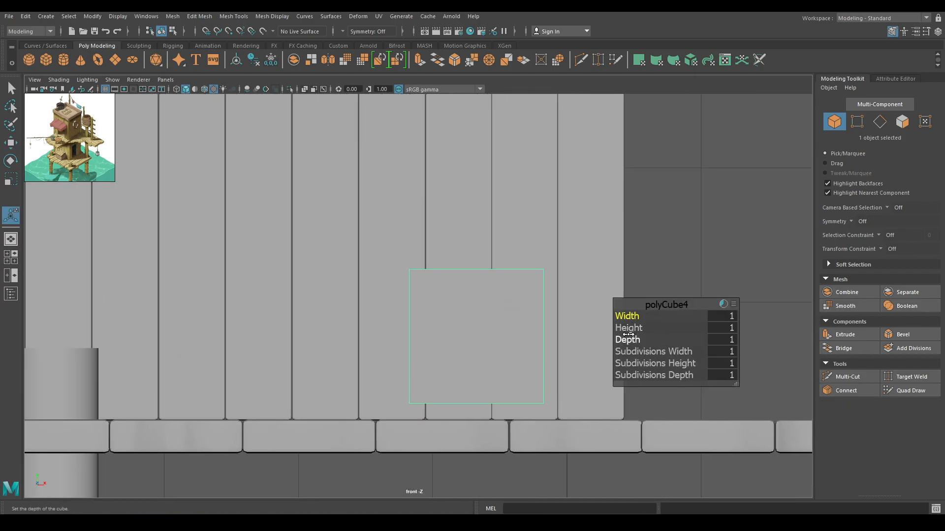
{"action": "left_click_drag", "start_coordinate": [625, 316], "coordinate": [677, 324]}
{"action": "left_click", "coordinate": [726, 317]}
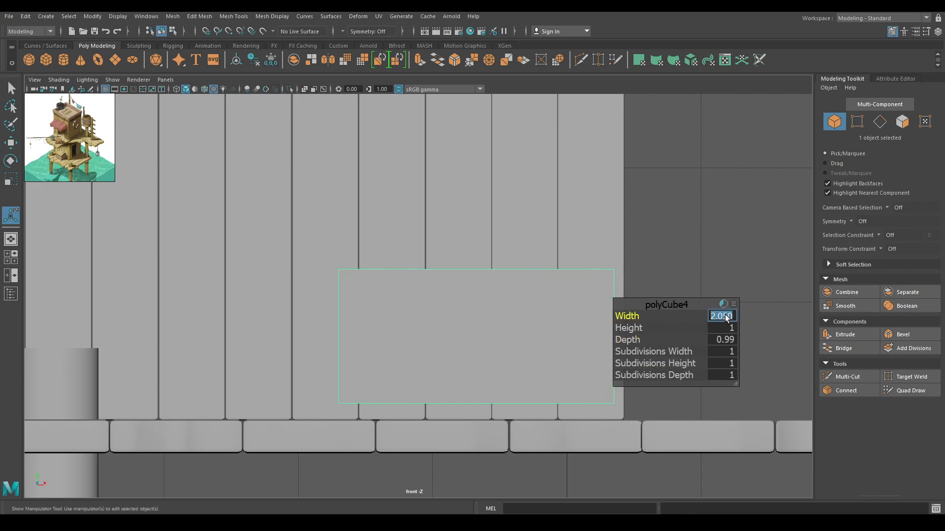
{"action": "type", "text": "2"}
{"action": "key", "text": "Return"}
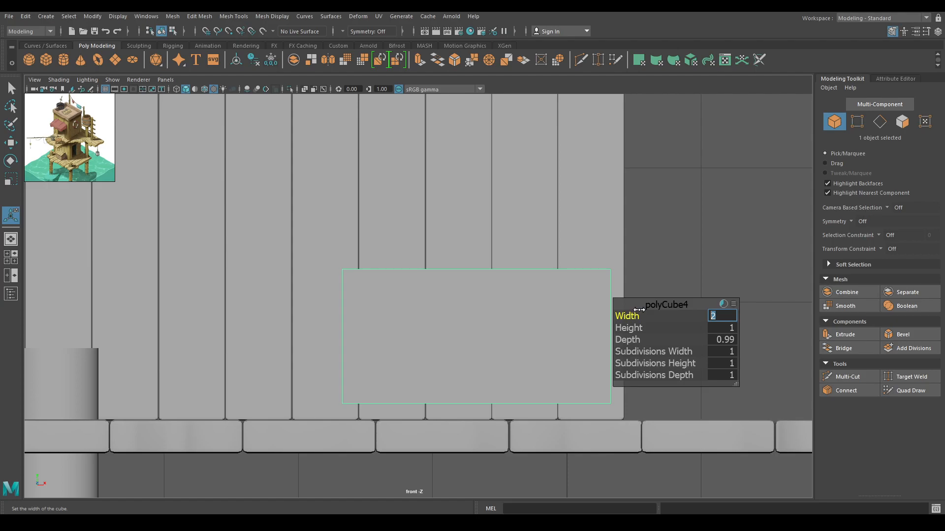
Step: Set the box's depth to 0.9 and adjust its height
{"action": "left_click", "coordinate": [507, 306]}
{"action": "key", "text": "space"}
{"action": "left_click_drag", "start_coordinate": [507, 306], "coordinate": [341, 338]}
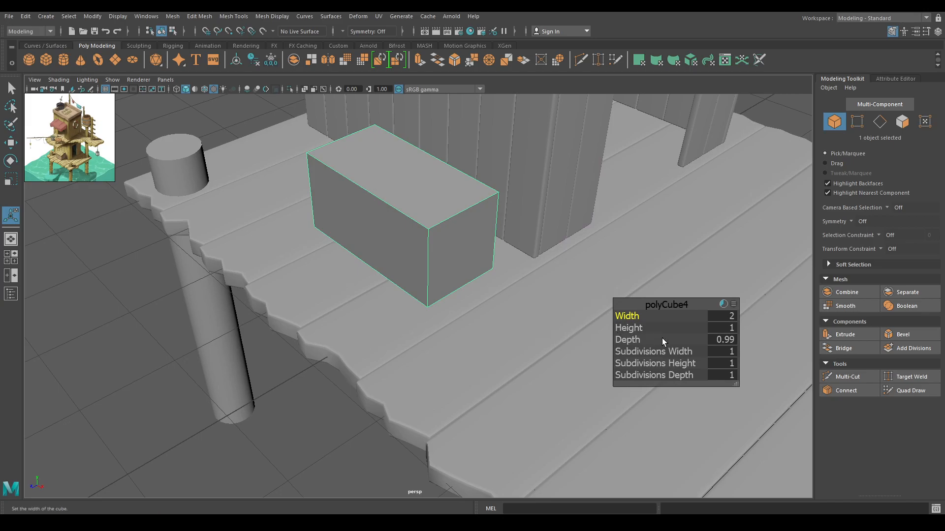
{"action": "left_click_drag", "start_coordinate": [630, 339], "coordinate": [626, 340]}
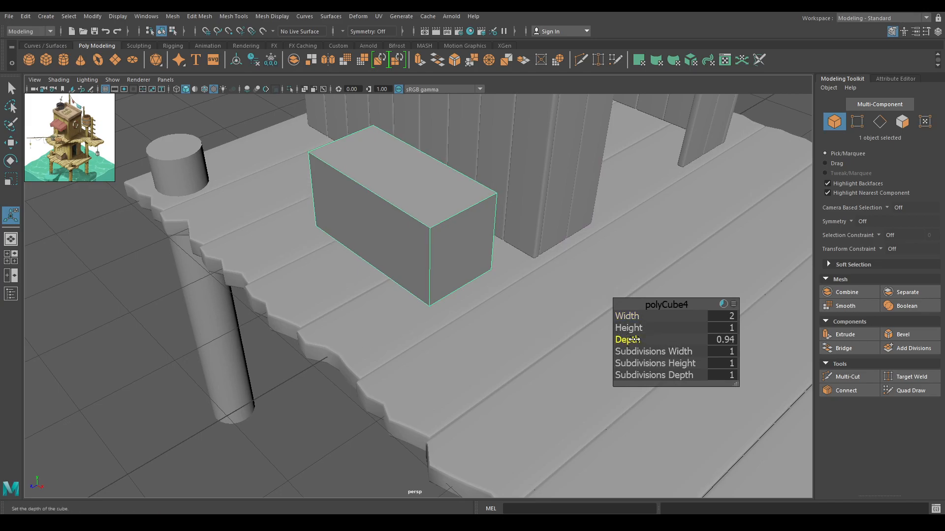
{"action": "type", "text": ".9"}
{"action": "key", "text": "Return"}
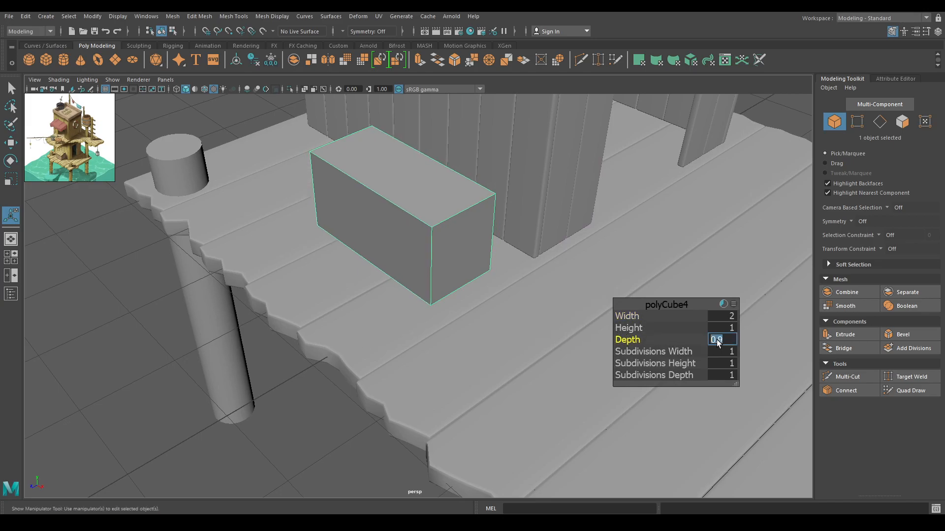
{"action": "left_click", "coordinate": [716, 327]}
{"action": "key", "text": "Return"}
Step: Move the box down onto the deck and back against the house wall, at about Y 0.57, Z 1.59
{"action": "key", "text": "w"}
{"action": "mouse_move", "coordinate": [363, 270]}
{"action": "left_mouse_down", "text": "alt"}
{"action": "mouse_move", "coordinate": [415, 280]}
{"action": "mouse_move", "coordinate": [301, 270]}
{"action": "mouse_move", "coordinate": [369, 267]}
{"action": "left_mouse_up", "text": "alt"}
{"action": "key", "text": "space"}
{"action": "scroll", "coordinate": [438, 321], "scroll_direction": "down", "scroll_amount": 2}
{"action": "middle_click_drag", "start_coordinate": [468, 338], "coordinate": [606, 304], "text": "alt"}
{"action": "scroll", "coordinate": [607, 393], "scroll_direction": "up", "scroll_amount": 4}
{"action": "middle_click_drag", "start_coordinate": [458, 356], "coordinate": [418, 266], "text": "alt"}
{"action": "scroll", "coordinate": [418, 266], "scroll_direction": "up", "scroll_amount": 2}
{"action": "left_click_drag", "start_coordinate": [285, 292], "coordinate": [400, 290]}
Step: Raise the box's two top vertices along the wall to about Y 1.27 so its top slopes toward the front
{"action": "key", "text": "space"}
{"action": "right_click_drag", "start_coordinate": [433, 314], "coordinate": [406, 279], "text": "alt"}
{"action": "left_click_drag", "start_coordinate": [407, 279], "coordinate": [527, 242], "text": "alt"}
{"action": "right_click_drag", "start_coordinate": [527, 242], "coordinate": [479, 238]}
{"action": "left_click_drag", "start_coordinate": [480, 239], "coordinate": [525, 114], "text": "alt"}
{"action": "left_click_drag", "start_coordinate": [529, 219], "coordinate": [557, 126], "text": "alt"}
{"action": "left_click_drag", "start_coordinate": [555, 191], "coordinate": [522, 184], "text": "alt"}
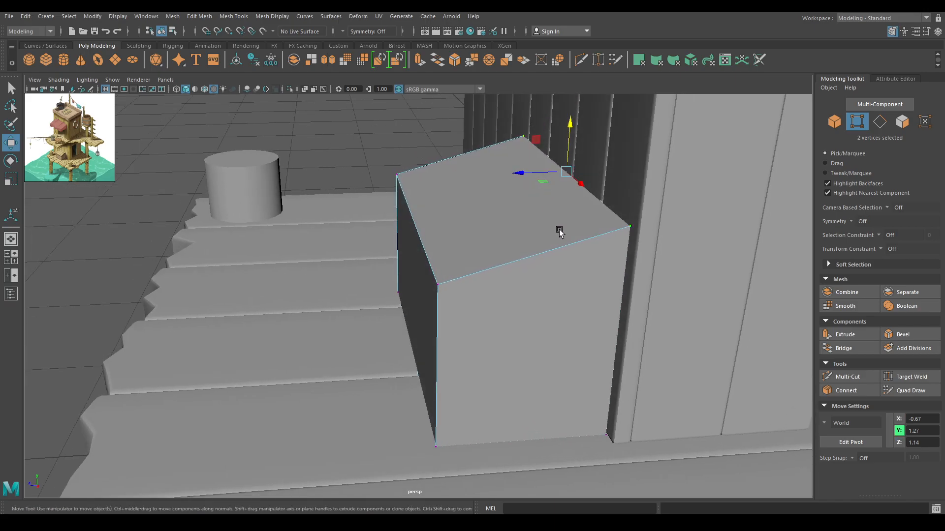
{"action": "right_click_drag", "start_coordinate": [542, 223], "coordinate": [488, 279]}
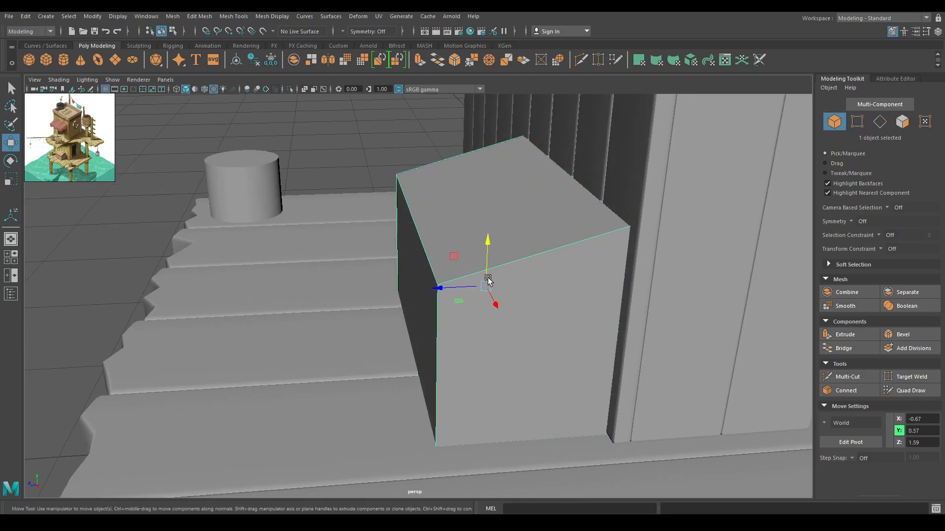
Step: Extract the box's sloped top face as a separate piece
{"action": "left_click", "coordinate": [435, 290]}
{"action": "left_click_drag", "start_coordinate": [432, 312], "coordinate": [454, 275], "text": "alt"}
{"action": "right_click", "coordinate": [477, 225]}
{"action": "left_click", "coordinate": [476, 252]}
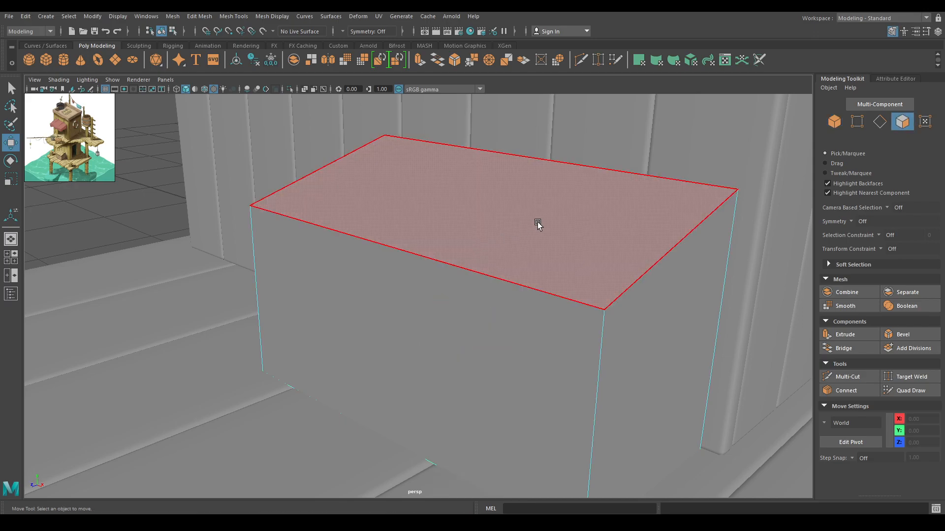
{"action": "left_click", "coordinate": [481, 200]}
{"action": "right_click", "coordinate": [482, 197], "text": "shift"}
{"action": "mouse_move", "coordinate": [465, 418]}
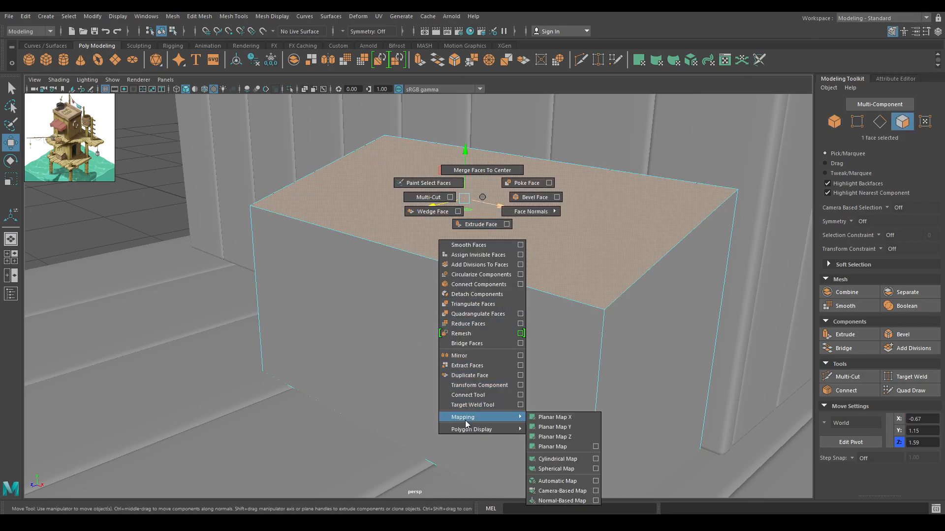
{"action": "left_click", "coordinate": [465, 365]}
{"action": "key", "text": "w"}
{"action": "right_click_drag", "start_coordinate": [485, 256], "coordinate": [530, 217]}
{"action": "left_click_drag", "start_coordinate": [529, 217], "coordinate": [492, 255], "text": "alt"}
{"action": "left_click", "coordinate": [499, 227]}
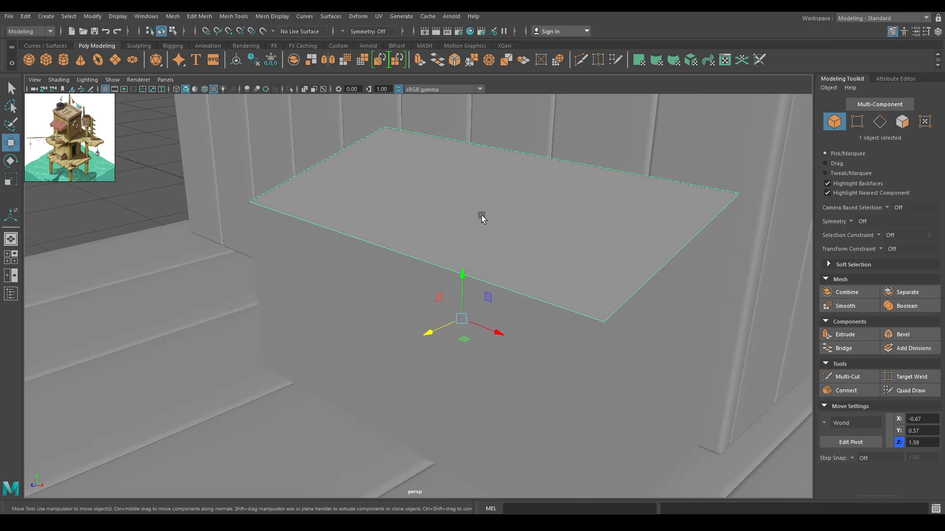
Step: Turn on wireframe on shaded and divide the lid crosswise with a Connect of 6 segments on its long edges
{"action": "left_click", "coordinate": [212, 89]}
{"action": "right_click_drag", "start_coordinate": [505, 196], "coordinate": [526, 360]}
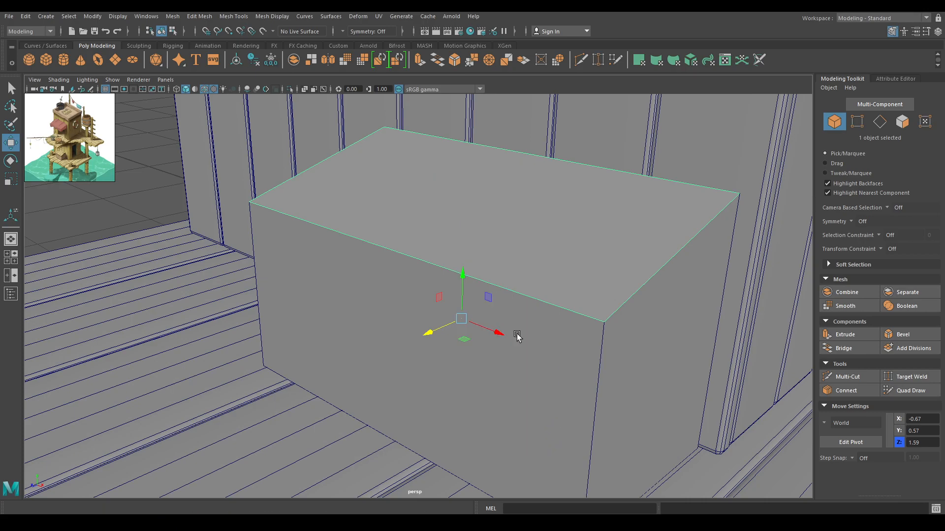
{"action": "left_click", "coordinate": [443, 269]}
{"action": "left_click", "coordinate": [750, 133]}
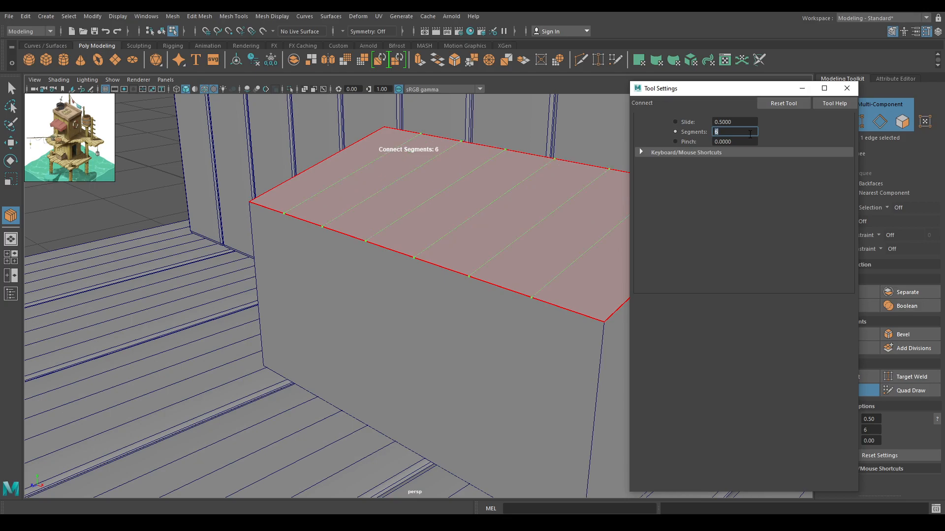
{"action": "left_click", "coordinate": [845, 89]}
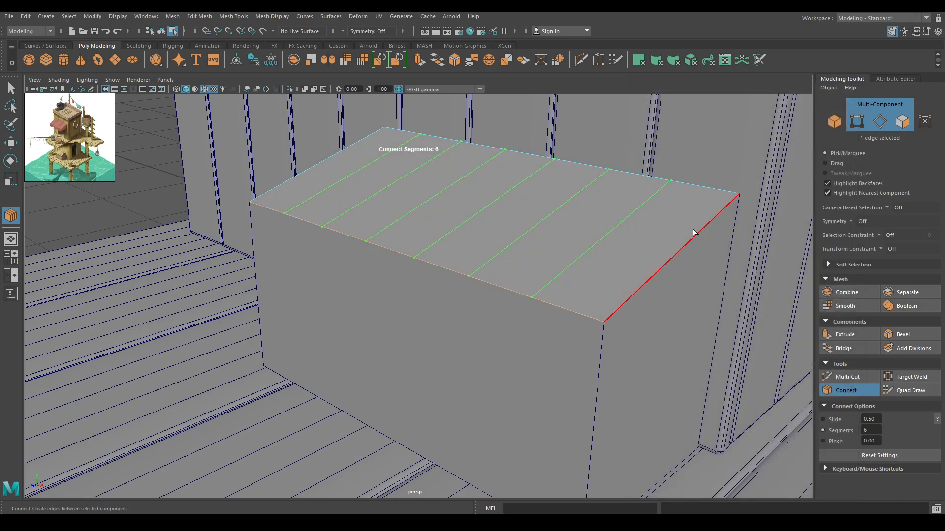
{"action": "key", "text": "w"}
Step: Delete six of the lid's strips, keeping only the strip at one end as a plank
{"action": "left_click_drag", "start_coordinate": [445, 224], "coordinate": [501, 243], "text": "alt"}
{"action": "scroll", "coordinate": [491, 211], "scroll_direction": "up", "scroll_amount": 3}
{"action": "right_click_drag", "start_coordinate": [491, 183], "coordinate": [494, 213]}
{"action": "left_click_drag", "start_coordinate": [302, 216], "coordinate": [292, 202], "text": "alt"}
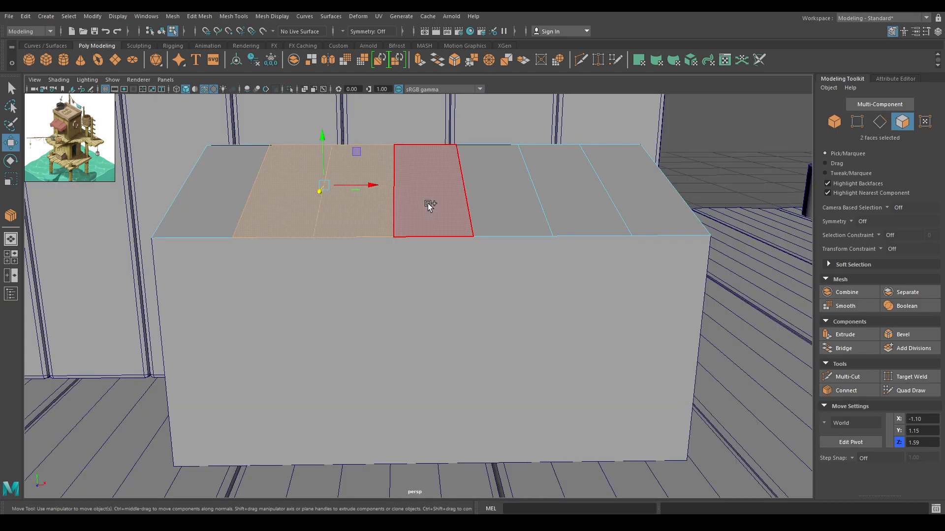
{"action": "left_click", "coordinate": [427, 203], "text": "shift"}
{"action": "left_click", "coordinate": [500, 199], "text": "shift"}
{"action": "left_click", "coordinate": [563, 195], "text": "shift"}
{"action": "left_click", "coordinate": [632, 187], "text": "shift"}
{"action": "key", "text": "Delete"}
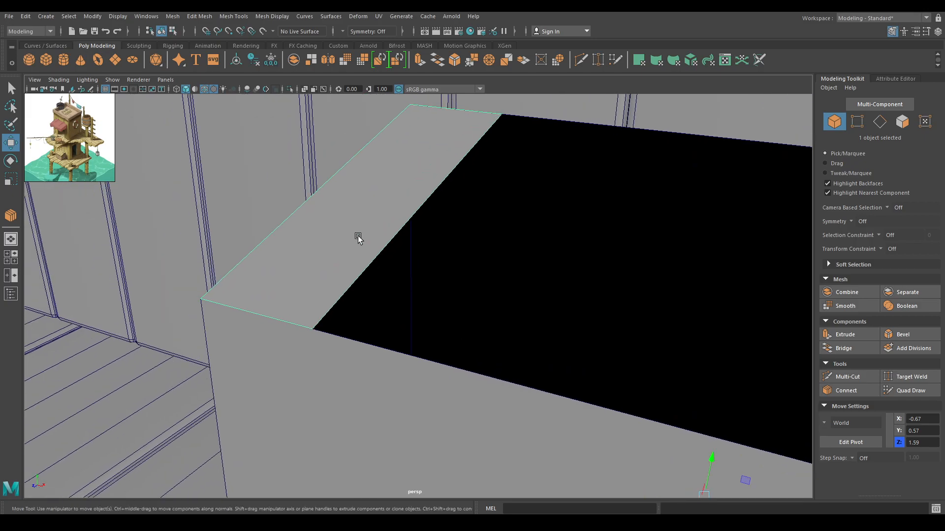
Step: Center the remaining lid plank's pivot and extrude the plank to a thickness of 0.01
{"action": "key", "text": "space"}
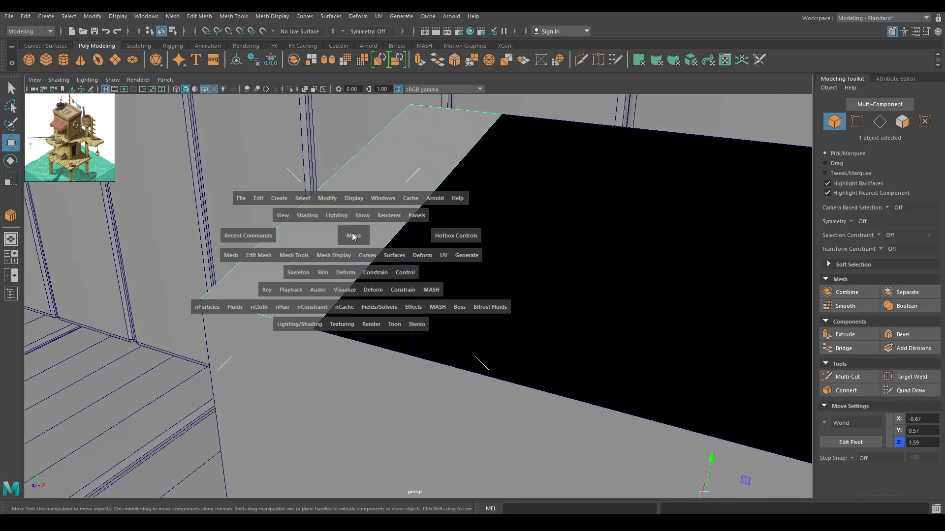
{"action": "left_click_drag", "start_coordinate": [318, 201], "coordinate": [321, 250]}
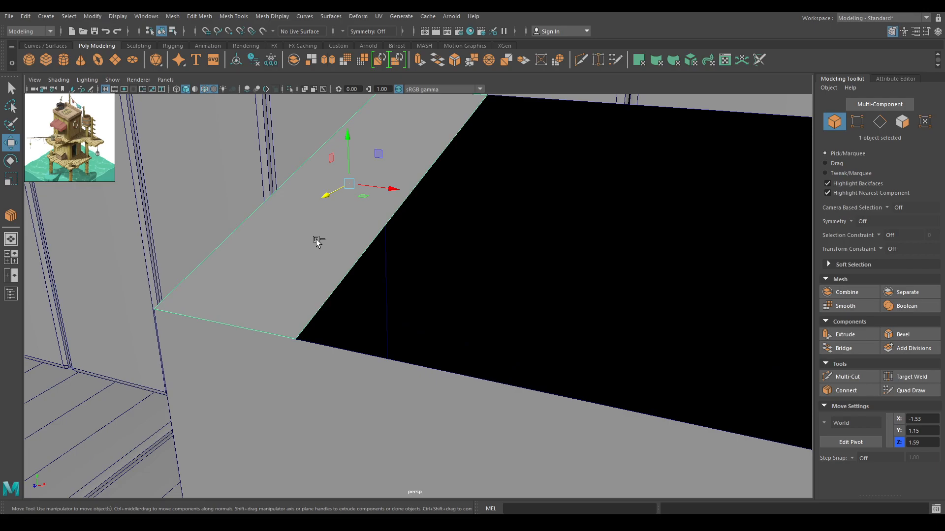
{"action": "key", "text": "ctrl+e"}
{"action": "mouse_move", "coordinate": [639, 316]}
{"action": "left_mouse_down"}
{"action": "mouse_move", "coordinate": [669, 315]}
{"action": "mouse_move", "coordinate": [640, 315]}
{"action": "left_mouse_up"}
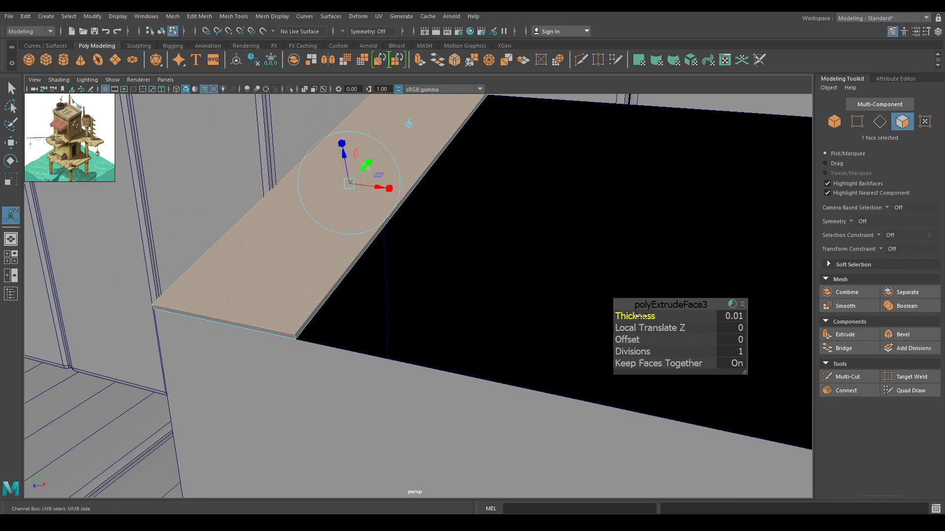
Step: Move the four vertices at the plank's front end outward so it overhangs the box's front edge
{"action": "key", "text": "w"}
{"action": "right_click_drag", "start_coordinate": [303, 235], "coordinate": [302, 209]}
{"action": "left_click_drag", "start_coordinate": [318, 298], "coordinate": [322, 383], "text": "alt"}
{"action": "mouse_move", "coordinate": [280, 250]}
{"action": "right_mouse_down"}
{"action": "mouse_move", "coordinate": [281, 309]}
{"action": "mouse_move", "coordinate": [316, 241]}
{"action": "mouse_move", "coordinate": [276, 256]}
{"action": "mouse_move", "coordinate": [285, 257]}
{"action": "right_mouse_up"}
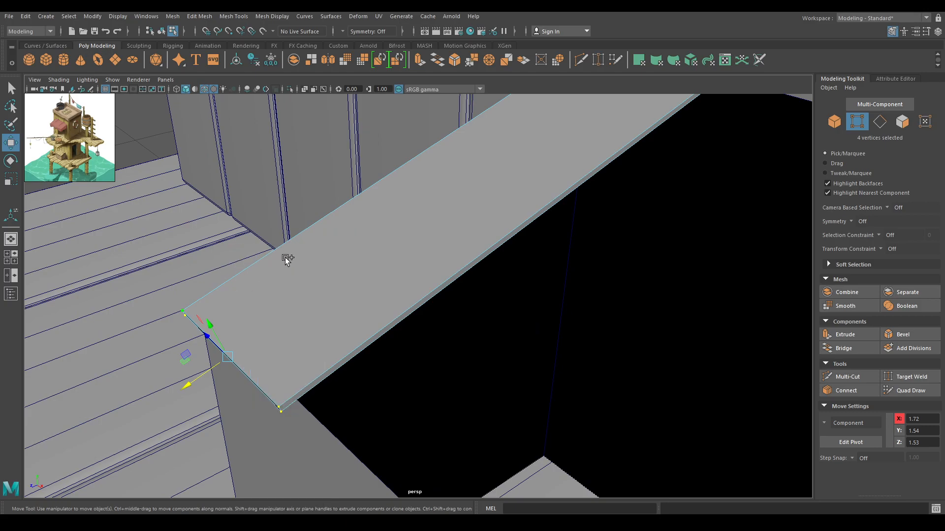
Step: Return the Move tool to world axes and bevel the edges along the lid plank with a fraction of 0.5 and 1 segment
{"action": "left_click", "coordinate": [286, 258]}
{"action": "left_click", "coordinate": [233, 259]}
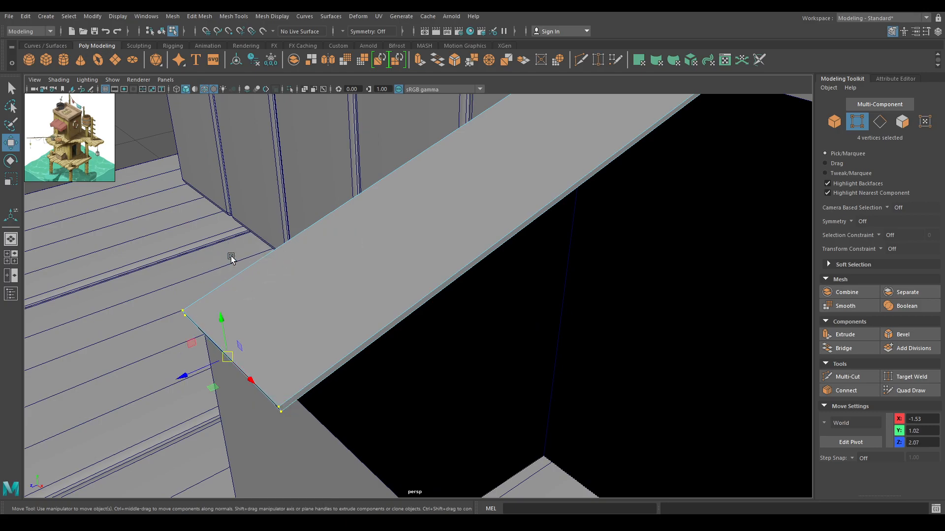
{"action": "right_click_drag", "start_coordinate": [288, 291], "coordinate": [339, 277]}
{"action": "left_click_drag", "start_coordinate": [349, 284], "coordinate": [365, 169], "text": "alt"}
{"action": "right_click", "coordinate": [404, 225]}
{"action": "right_click_drag", "start_coordinate": [404, 226], "coordinate": [407, 203]}
{"action": "left_click_drag", "start_coordinate": [407, 205], "coordinate": [299, 342], "text": "alt"}
{"action": "double_click", "coordinate": [403, 276]}
{"action": "right_click_drag", "start_coordinate": [288, 320], "coordinate": [331, 317], "text": "shift"}
{"action": "left_click_drag", "start_coordinate": [331, 317], "coordinate": [492, 345], "text": "alt"}
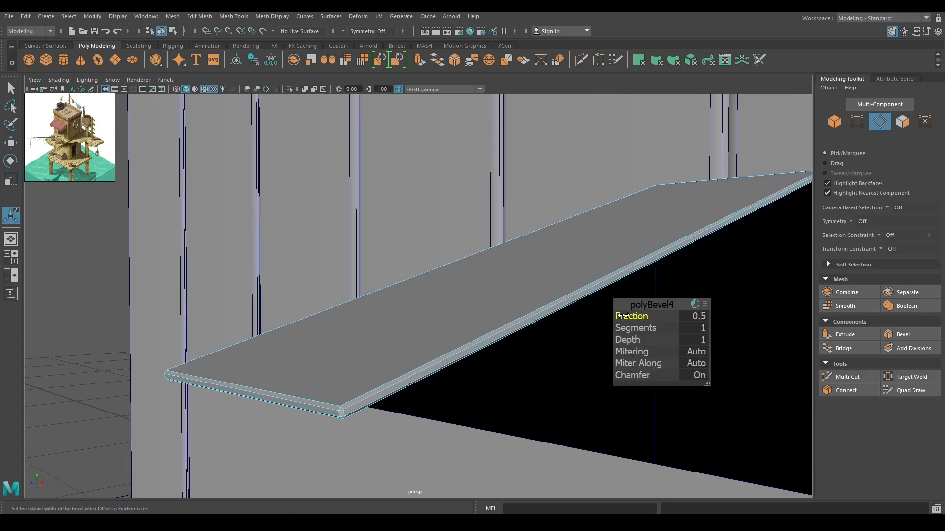
Step: Duplicate the bevelled lid plank repeatedly along the X axis until the planks cover the whole box opening
{"action": "right_click_drag", "start_coordinate": [415, 249], "coordinate": [460, 258]}
{"action": "left_click", "coordinate": [126, 362]}
{"action": "left_click_drag", "start_coordinate": [126, 360], "coordinate": [198, 316], "text": "alt"}
{"action": "left_click", "coordinate": [347, 279]}
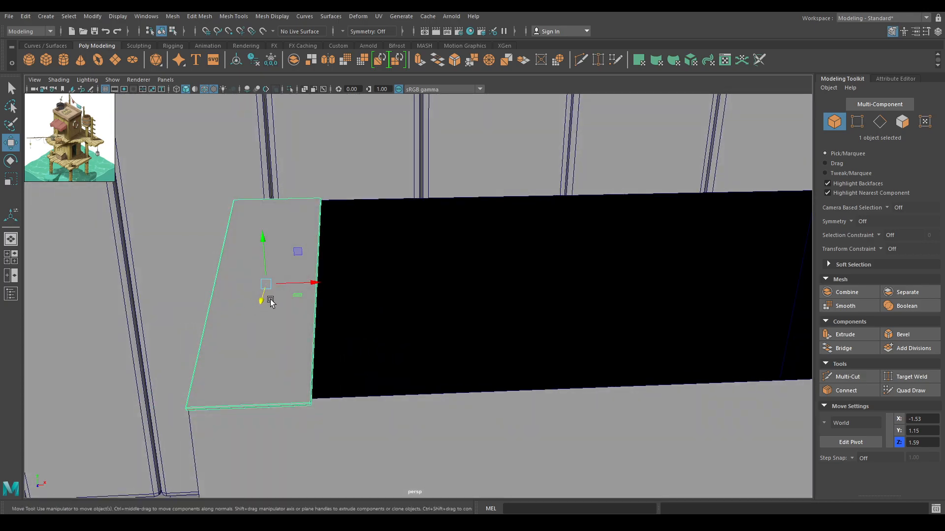
{"action": "left_click_drag", "start_coordinate": [315, 295], "coordinate": [165, 289], "text": "alt"}
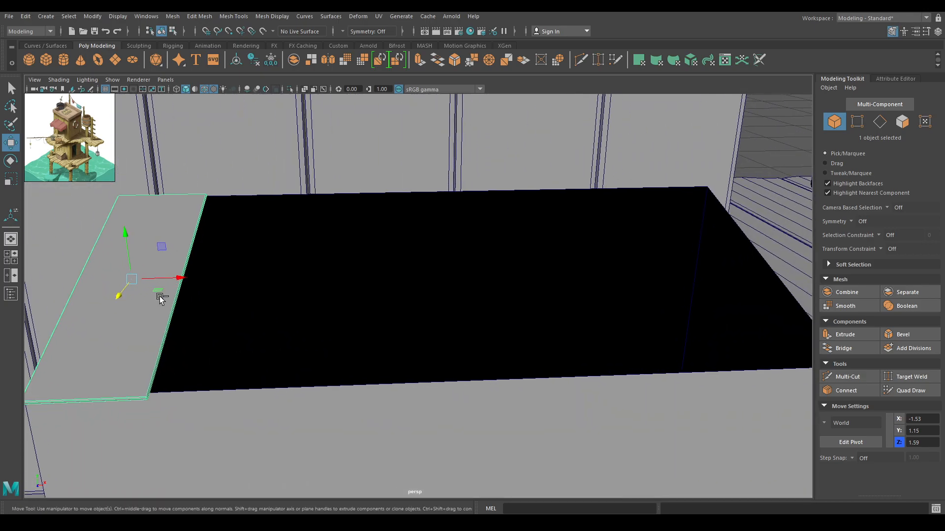
{"action": "mouse_move", "coordinate": [180, 281]}
{"action": "left_mouse_down", "text": "shift"}
{"action": "mouse_move", "coordinate": [276, 277]}
{"action": "mouse_move", "coordinate": [283, 284]}
{"action": "mouse_move", "coordinate": [219, 297]}
{"action": "mouse_move", "coordinate": [312, 261]}
{"action": "left_mouse_up", "text": "shift"}
{"action": "scroll", "coordinate": [304, 267], "scroll_direction": "down", "scroll_amount": 5}
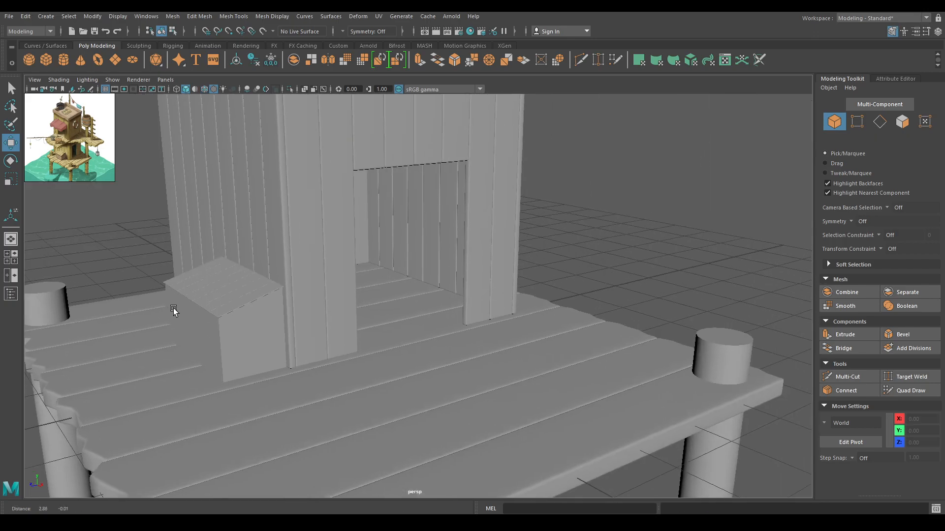
Step: Create a polygon cylinder and raise it to about Y 6.44, above the upper side deck
{"action": "left_click_drag", "start_coordinate": [172, 310], "coordinate": [210, 327], "text": "alt"}
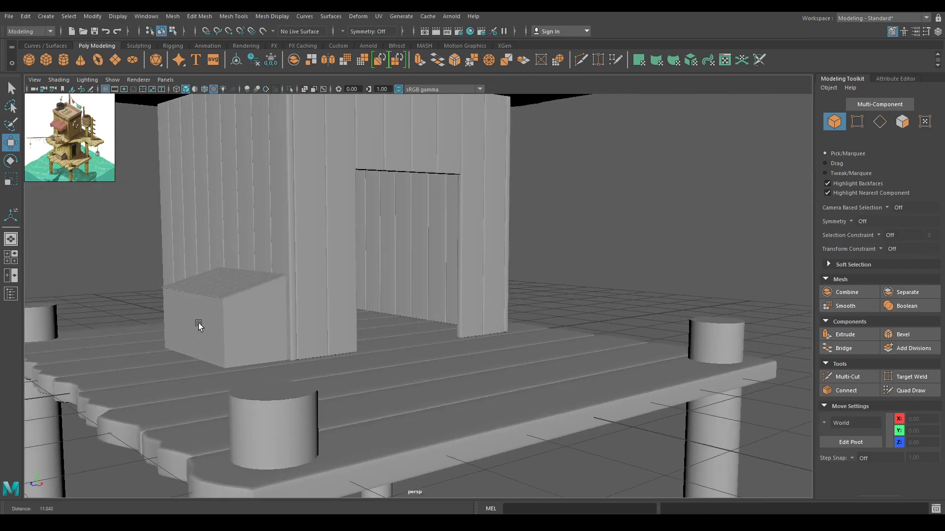
{"action": "left_click_drag", "start_coordinate": [198, 322], "coordinate": [192, 279], "text": "alt"}
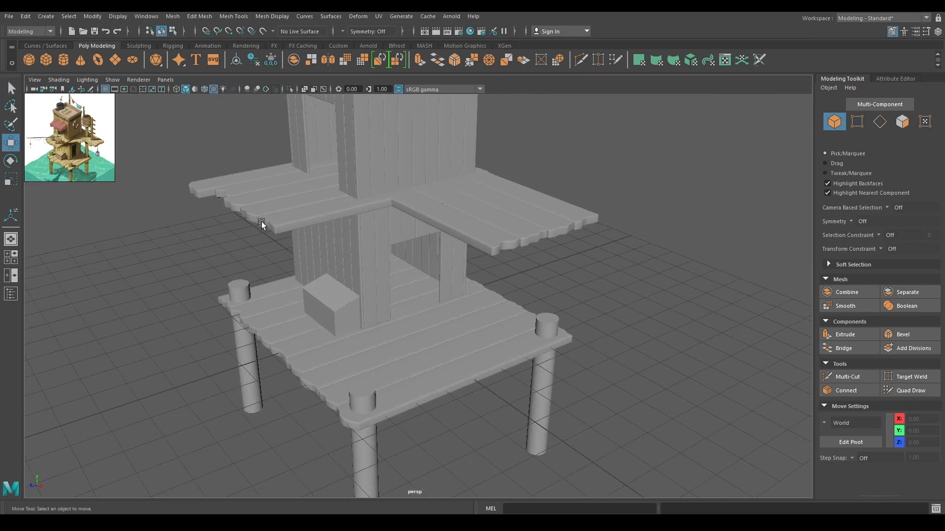
{"action": "left_click_drag", "start_coordinate": [261, 222], "coordinate": [145, 186], "text": "alt"}
{"action": "left_click_drag", "start_coordinate": [247, 198], "coordinate": [433, 246], "text": "alt"}
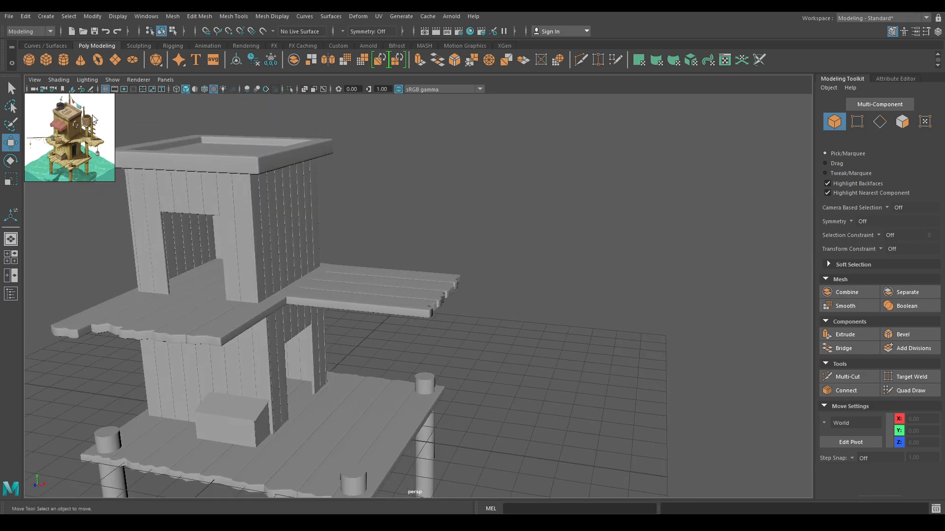
{"action": "left_click_drag", "start_coordinate": [460, 186], "coordinate": [565, 300], "text": "alt"}
{"action": "scroll", "coordinate": [566, 300], "scroll_direction": "up", "scroll_amount": 3}
{"action": "right_click_drag", "start_coordinate": [585, 251], "coordinate": [519, 252], "text": "shift"}
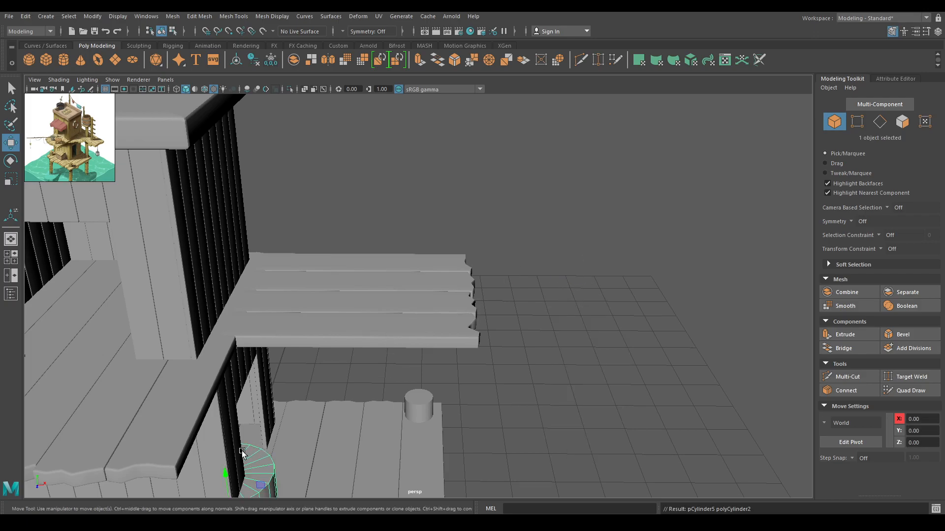
{"action": "left_click_drag", "start_coordinate": [223, 464], "coordinate": [409, 248]}
Step: Position the cylinder in the top view over the side deck near the house wall, at about X 2.06 and Z -2.03
{"action": "left_click_drag", "start_coordinate": [396, 264], "coordinate": [320, 303], "text": "alt"}
{"action": "key", "text": "space"}
{"action": "right_click_drag", "start_coordinate": [320, 303], "coordinate": [279, 148], "text": "alt"}
{"action": "middle_click_drag", "start_coordinate": [278, 148], "coordinate": [277, 259], "text": "alt"}
{"action": "right_click_drag", "start_coordinate": [278, 259], "coordinate": [433, 496], "text": "alt"}
{"action": "left_click_drag", "start_coordinate": [367, 346], "coordinate": [397, 248]}
{"action": "right_click_drag", "start_coordinate": [407, 319], "coordinate": [548, 407], "text": "alt"}
{"action": "scroll", "coordinate": [425, 293], "scroll_direction": "up", "scroll_amount": 2}
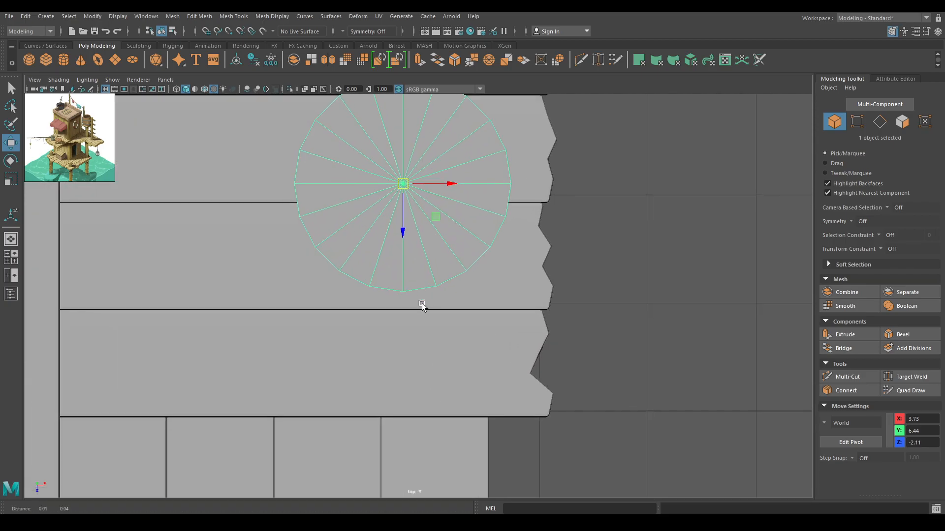
{"action": "scroll", "coordinate": [424, 292], "scroll_direction": "up", "scroll_amount": 1}
{"action": "middle_click_drag", "start_coordinate": [426, 208], "coordinate": [407, 306], "text": "alt"}
{"action": "left_click_drag", "start_coordinate": [382, 259], "coordinate": [75, 296]}
{"action": "middle_click_drag", "start_coordinate": [186, 294], "coordinate": [507, 304], "text": "alt"}
{"action": "right_click_drag", "start_coordinate": [506, 304], "coordinate": [427, 255], "text": "alt"}
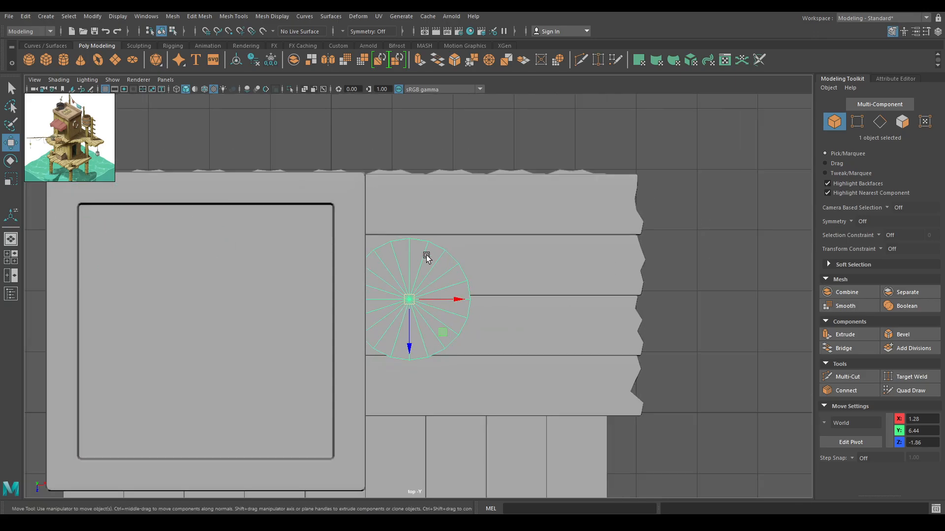
{"action": "middle_click_drag", "start_coordinate": [426, 257], "coordinate": [398, 274], "text": "alt"}
{"action": "left_click_drag", "start_coordinate": [383, 315], "coordinate": [430, 304]}
Step: Set the cylinder's radius to 0.2
{"action": "key", "text": "t"}
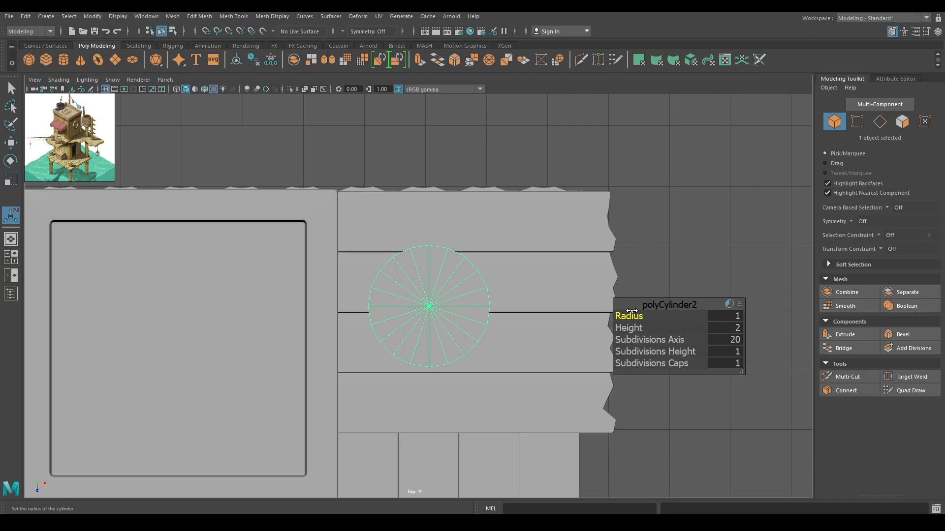
{"action": "left_click_drag", "start_coordinate": [631, 316], "coordinate": [600, 317]}
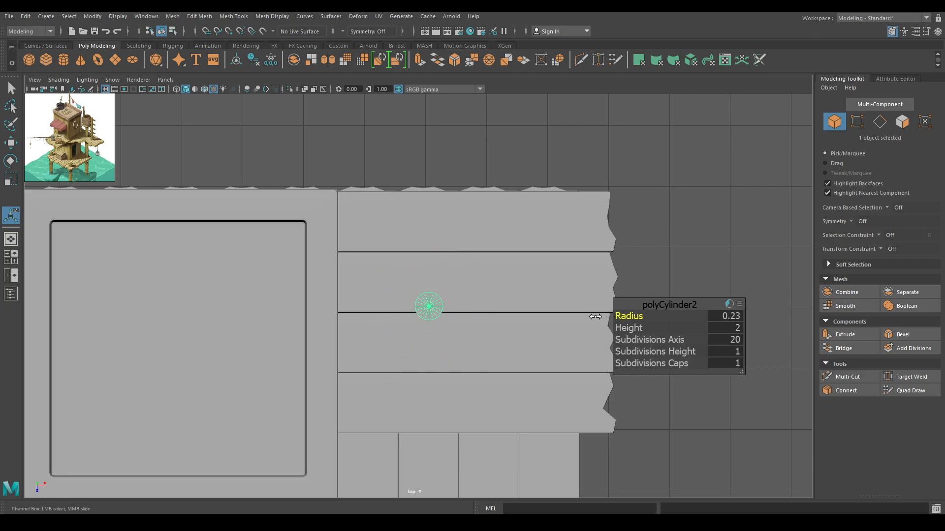
{"action": "left_click", "coordinate": [736, 316]}
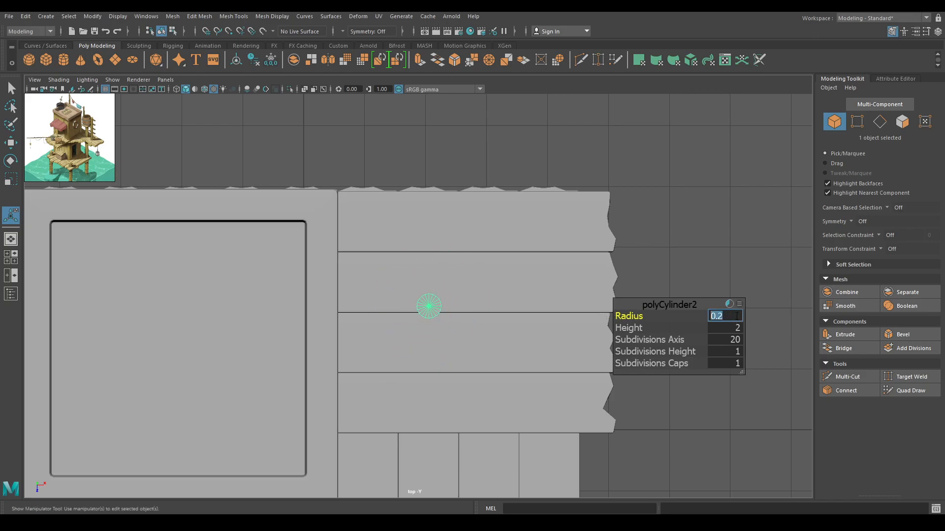
{"action": "key", "text": "Return"}
{"action": "key", "text": "w"}
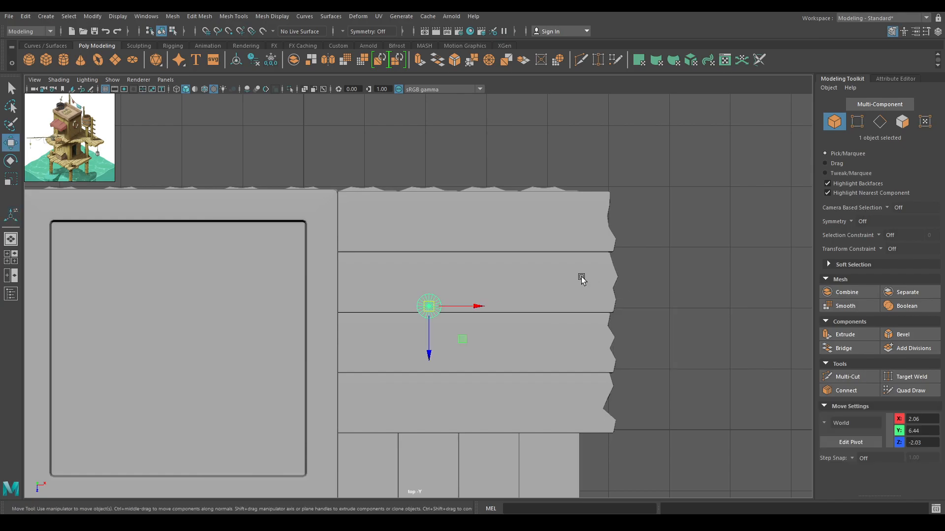
Step: Lower the cylinder to about Y 5.25 so it stands on the upper side deck as a post
{"action": "key", "text": "space"}
{"action": "key", "text": "space"}
{"action": "left_click_drag", "start_coordinate": [532, 232], "coordinate": [467, 325], "text": "alt"}
{"action": "left_click_drag", "start_coordinate": [404, 236], "coordinate": [425, 319]}
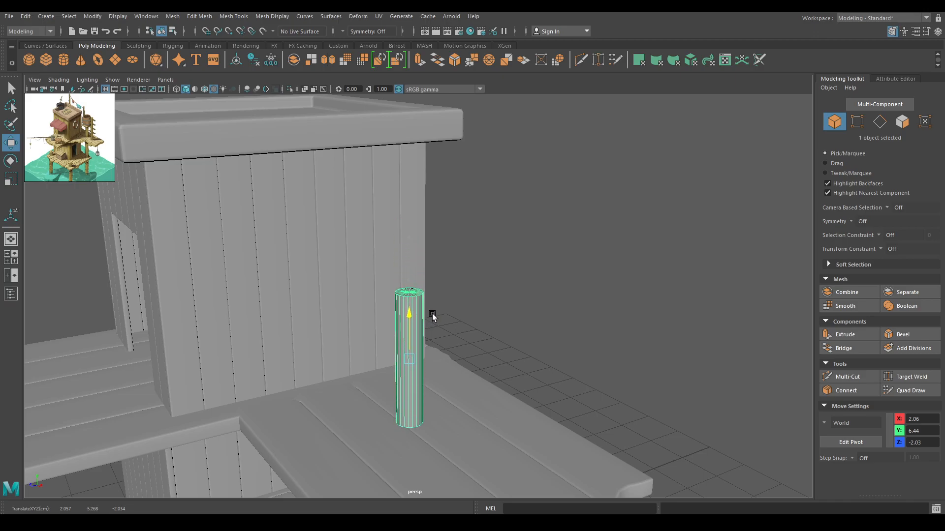
{"action": "left_click", "coordinate": [566, 327]}
{"action": "left_click_drag", "start_coordinate": [566, 327], "coordinate": [544, 329], "text": "alt"}
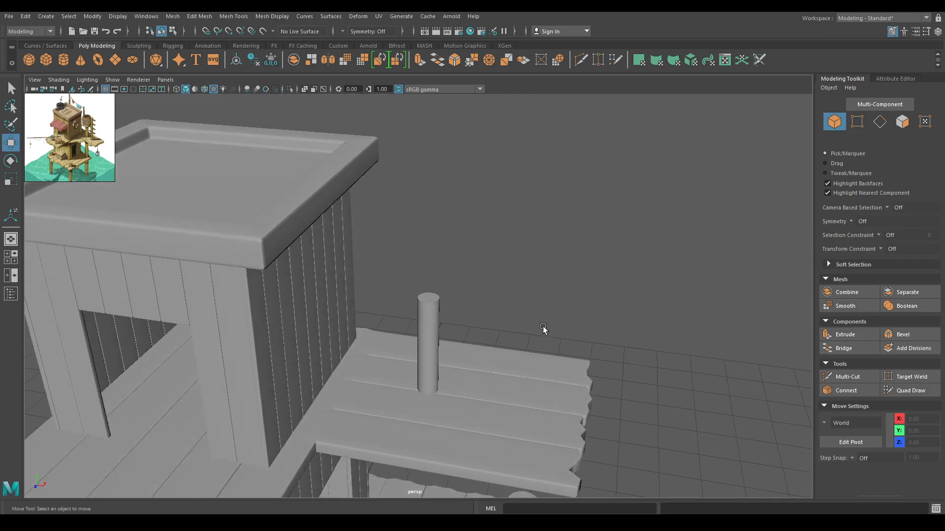
{"action": "left_click_drag", "start_coordinate": [512, 299], "coordinate": [458, 311], "text": "alt"}
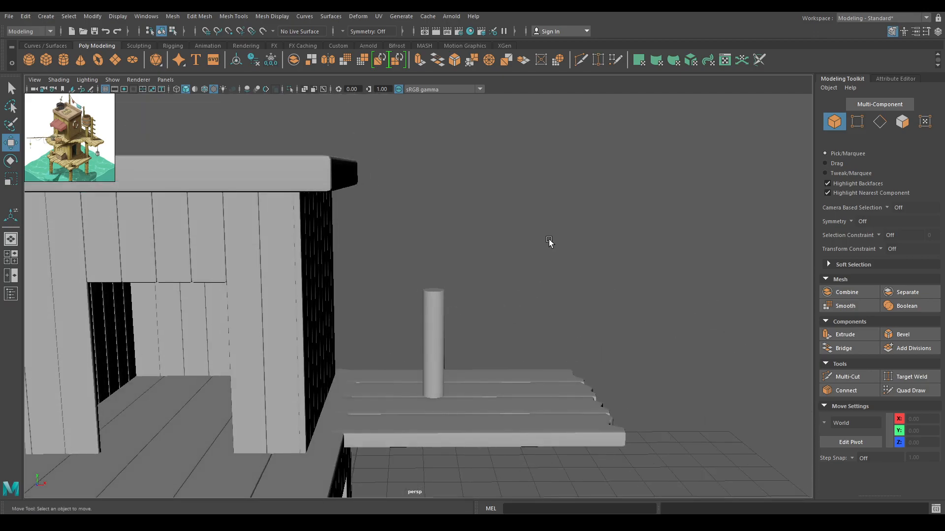
Step: Create a polygon cube and move it to about X 2.54 and Y 7.85, above the upper side deck
{"action": "left_click", "coordinate": [441, 305]}
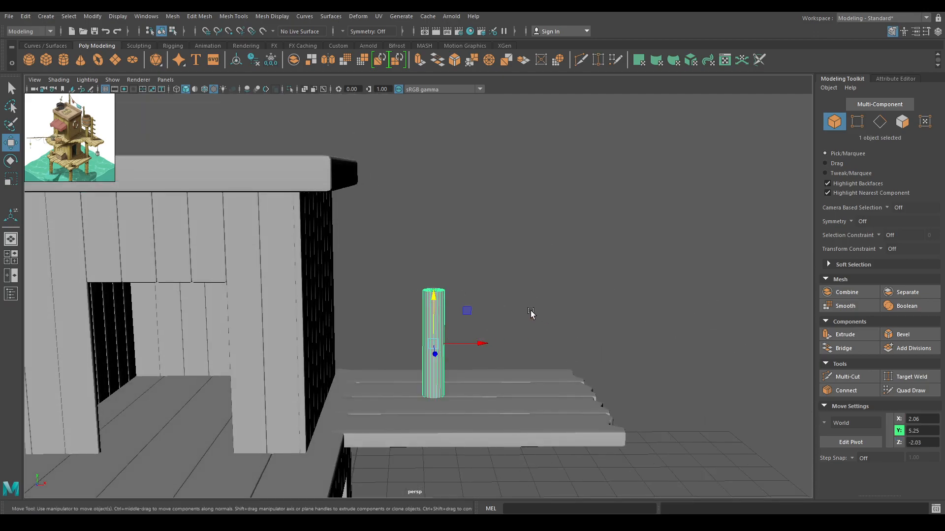
{"action": "right_click_drag", "start_coordinate": [544, 194], "coordinate": [538, 234]}
{"action": "left_click_drag", "start_coordinate": [539, 234], "coordinate": [486, 129], "text": "alt"}
{"action": "middle_click_drag", "start_coordinate": [486, 129], "coordinate": [480, 80], "text": "alt"}
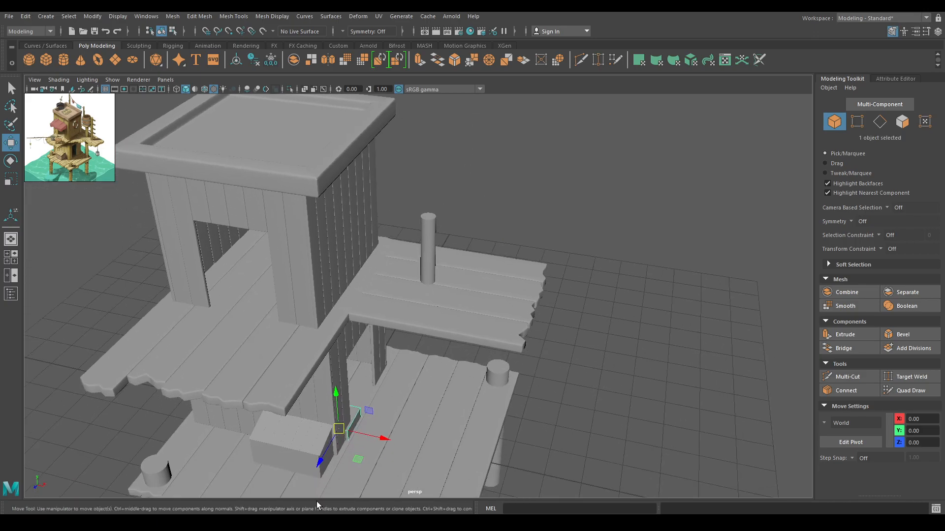
{"action": "left_click_drag", "start_coordinate": [381, 435], "coordinate": [483, 451]}
{"action": "left_click_drag", "start_coordinate": [423, 423], "coordinate": [578, 350]}
{"action": "right_click_drag", "start_coordinate": [578, 350], "coordinate": [507, 411], "text": "alt"}
{"action": "left_click_drag", "start_coordinate": [506, 411], "coordinate": [494, 472], "text": "alt"}
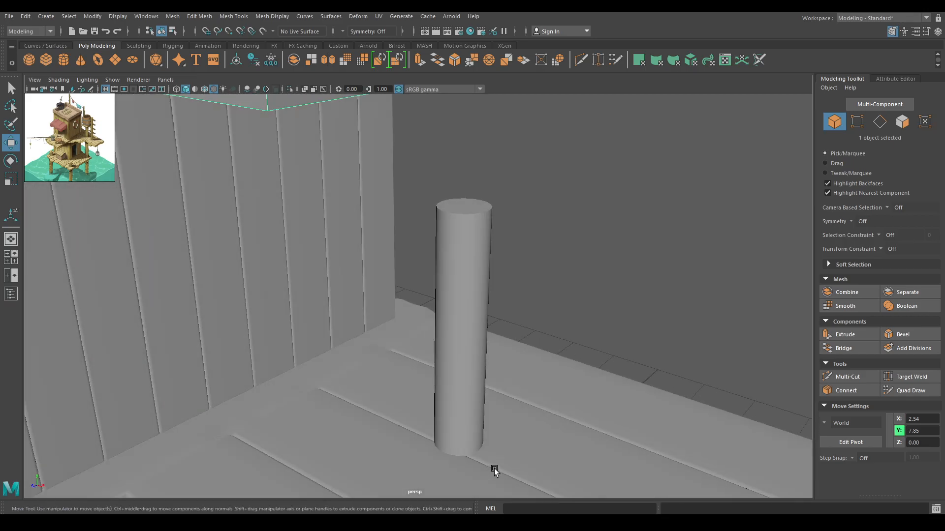
Step: Move the cube over the post in the top view and turn on wireframe on shaded
{"action": "right_click_drag", "start_coordinate": [493, 472], "coordinate": [433, 309], "text": "alt"}
{"action": "key", "text": "space"}
{"action": "left_click_drag", "start_coordinate": [327, 207], "coordinate": [362, 225]}
{"action": "right_click_drag", "start_coordinate": [362, 225], "coordinate": [517, 445], "text": "alt"}
{"action": "middle_click_drag", "start_coordinate": [517, 445], "coordinate": [507, 412], "text": "alt"}
{"action": "mouse_move", "coordinate": [471, 452]}
{"action": "left_mouse_down"}
{"action": "mouse_move", "coordinate": [423, 244]}
{"action": "mouse_move", "coordinate": [426, 269]}
{"action": "mouse_move", "coordinate": [489, 176]}
{"action": "left_mouse_up"}
{"action": "left_click", "coordinate": [204, 89]}
{"action": "key", "text": "space"}
{"action": "right_click_drag", "start_coordinate": [489, 175], "coordinate": [506, 326], "text": "alt"}
{"action": "left_click_drag", "start_coordinate": [507, 327], "coordinate": [482, 318], "text": "alt"}
Step: Flatten the cube into a thin slab with a height of 0.05
{"action": "key", "text": "t"}
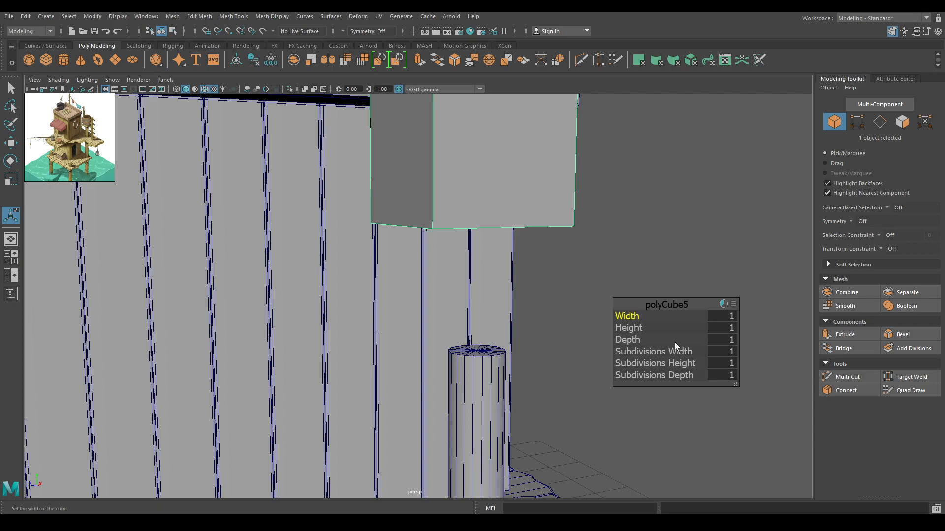
{"action": "left_click_drag", "start_coordinate": [637, 328], "coordinate": [589, 330]}
{"action": "left_click_drag", "start_coordinate": [534, 266], "coordinate": [605, 330], "text": "alt"}
{"action": "right_click_drag", "start_coordinate": [604, 330], "coordinate": [525, 280], "text": "alt"}
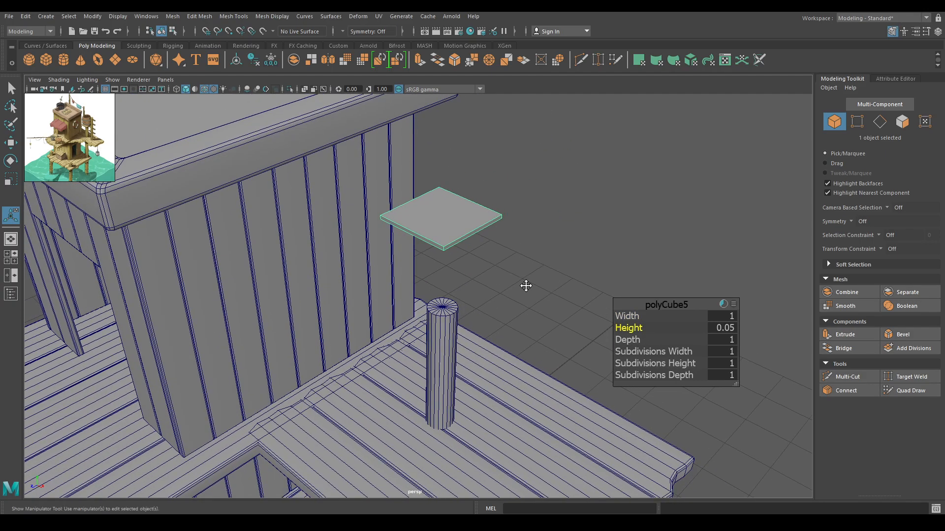
{"action": "middle_click_drag", "start_coordinate": [525, 281], "coordinate": [512, 336], "text": "alt"}
Step: Lower the slab to about Y 6.28 so it rests on top of the post
{"action": "key", "text": "w"}
{"action": "left_click_drag", "start_coordinate": [440, 245], "coordinate": [441, 331]}
{"action": "left_click_drag", "start_coordinate": [442, 330], "coordinate": [452, 377], "text": "alt"}
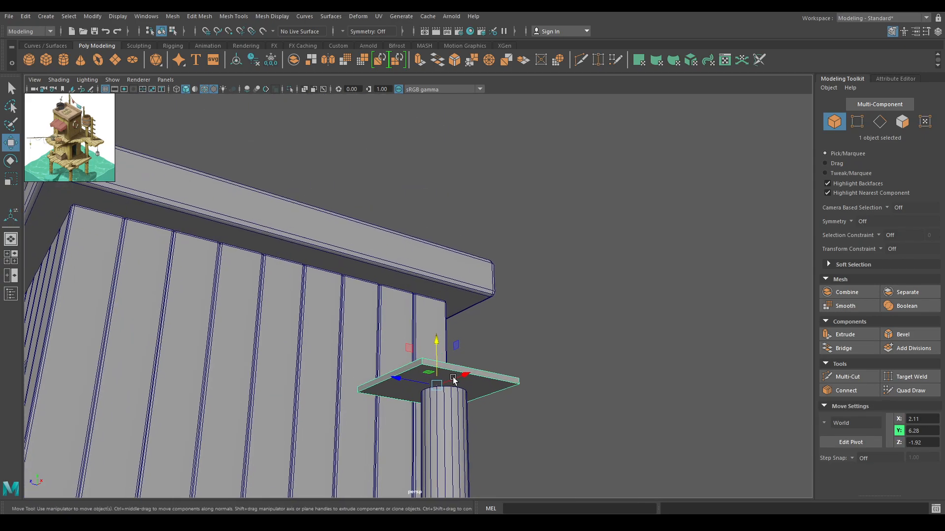
{"action": "right_click_drag", "start_coordinate": [452, 377], "coordinate": [440, 351], "text": "alt"}
Step: Center the slab on the post in the top view using wireframe display, and restore shaded display
{"action": "key", "text": "space"}
{"action": "left_click_drag", "start_coordinate": [440, 351], "coordinate": [388, 360], "text": "alt"}
{"action": "right_click_drag", "start_coordinate": [387, 360], "coordinate": [536, 485], "text": "alt"}
{"action": "key", "text": "4"}
{"action": "middle_click_drag", "start_coordinate": [466, 285], "coordinate": [479, 376], "text": "alt"}
{"action": "mouse_move", "coordinate": [454, 334]}
{"action": "left_mouse_down"}
{"action": "mouse_move", "coordinate": [446, 312]}
{"action": "mouse_move", "coordinate": [475, 311]}
{"action": "mouse_move", "coordinate": [472, 234]}
{"action": "left_mouse_up"}
{"action": "key", "text": "6"}
{"action": "left_click_drag", "start_coordinate": [437, 280], "coordinate": [460, 308], "text": "alt"}
{"action": "scroll", "coordinate": [454, 379], "scroll_direction": "down", "scroll_amount": 1}
Step: Set the slab's width and depth to 1.2
{"action": "key", "text": "t"}
{"action": "left_click", "coordinate": [724, 317]}
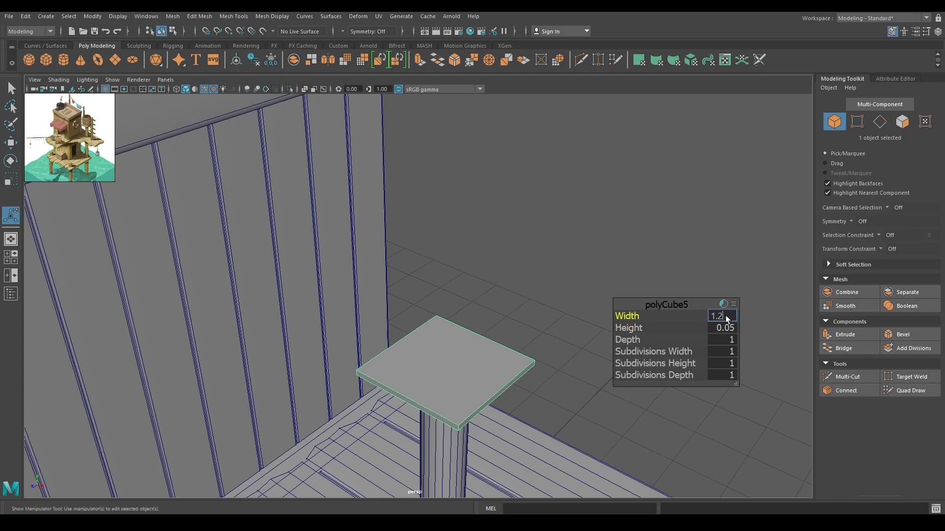
{"action": "key", "text": "Tab"}
{"action": "type", "text": "1.2"}
{"action": "key", "text": "Return"}
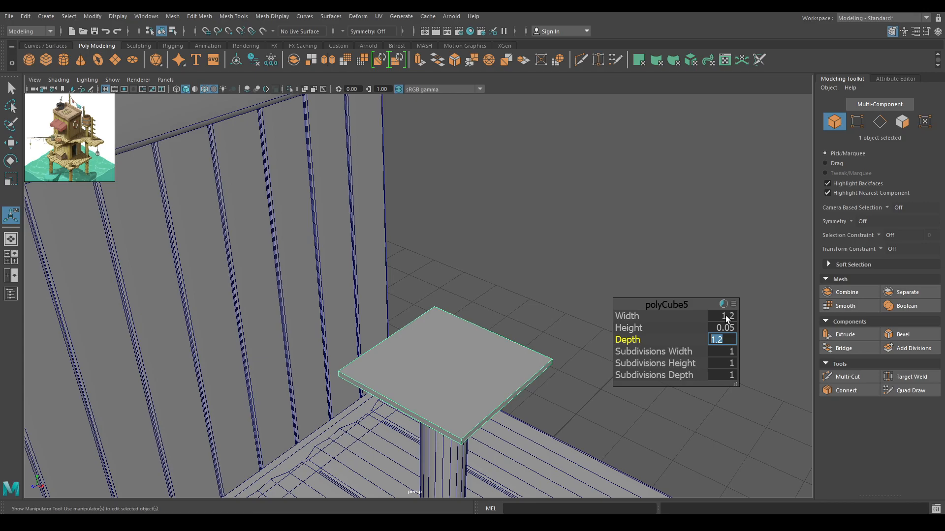
{"action": "key", "text": "w"}
Step: Bevel all edges of the slab with 2 segments and a fraction of 0.31
{"action": "left_click_drag", "start_coordinate": [652, 333], "coordinate": [624, 207], "text": "alt"}
{"action": "right_click_drag", "start_coordinate": [625, 207], "coordinate": [616, 131]}
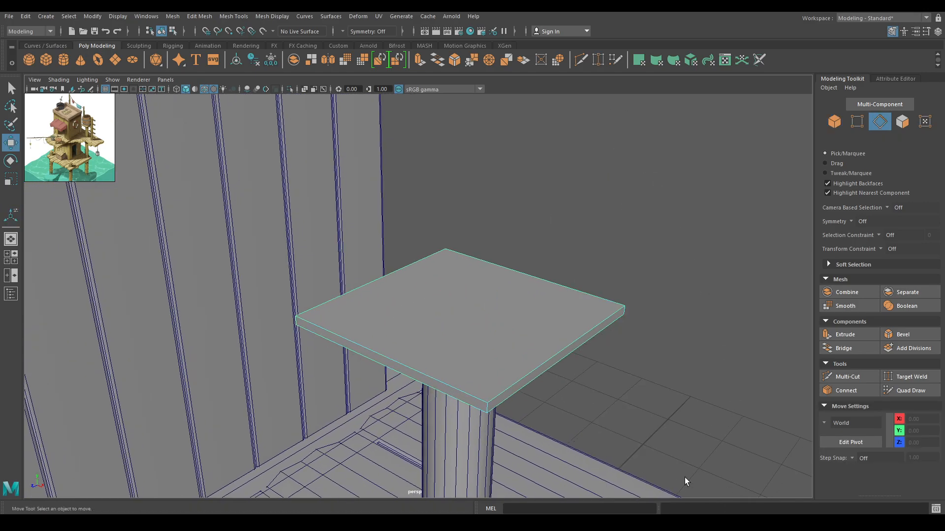
{"action": "left_click_drag", "start_coordinate": [219, 152], "coordinate": [655, 442]}
{"action": "right_click_drag", "start_coordinate": [481, 266], "coordinate": [535, 266], "text": "shift"}
{"action": "scroll", "coordinate": [665, 345], "scroll_direction": "up", "scroll_amount": 2}
{"action": "left_click", "coordinate": [645, 328]}
{"action": "middle_click_drag", "start_coordinate": [650, 328], "coordinate": [634, 316]}
{"action": "left_click", "coordinate": [638, 315]}
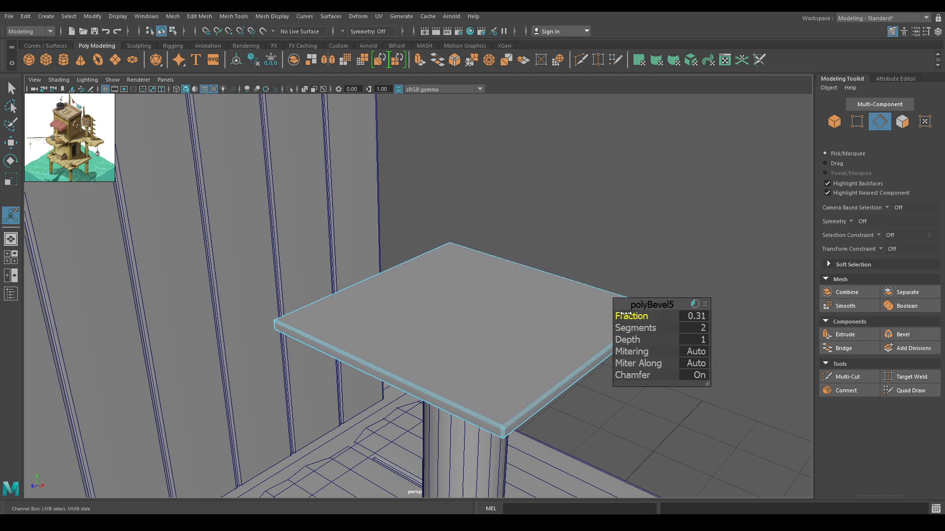
{"action": "key", "text": "w"}
Step: Create another polygon cylinder and raise it to about Y 7.62, above the upper side deck
{"action": "left_click", "coordinate": [702, 219]}
{"action": "right_click_drag", "start_coordinate": [702, 219], "coordinate": [563, 241], "text": "alt"}
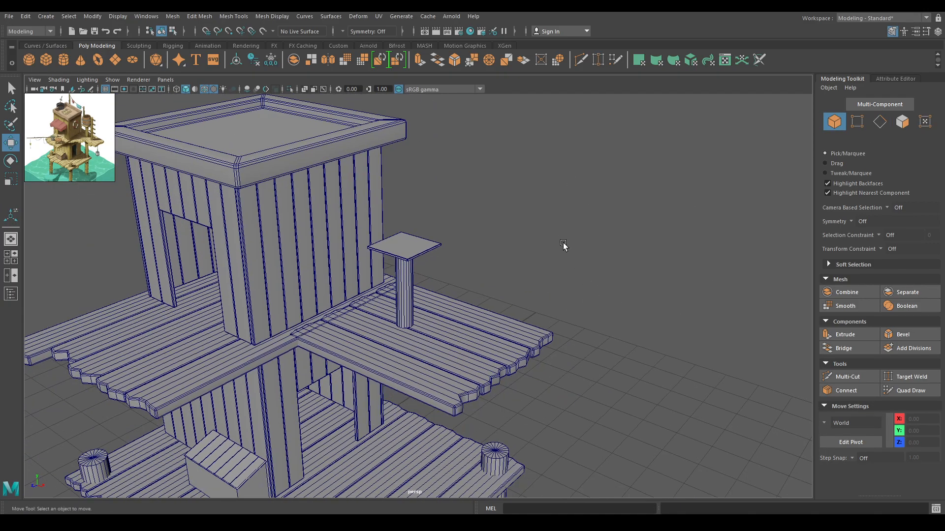
{"action": "left_click_drag", "start_coordinate": [560, 247], "coordinate": [590, 232], "text": "alt"}
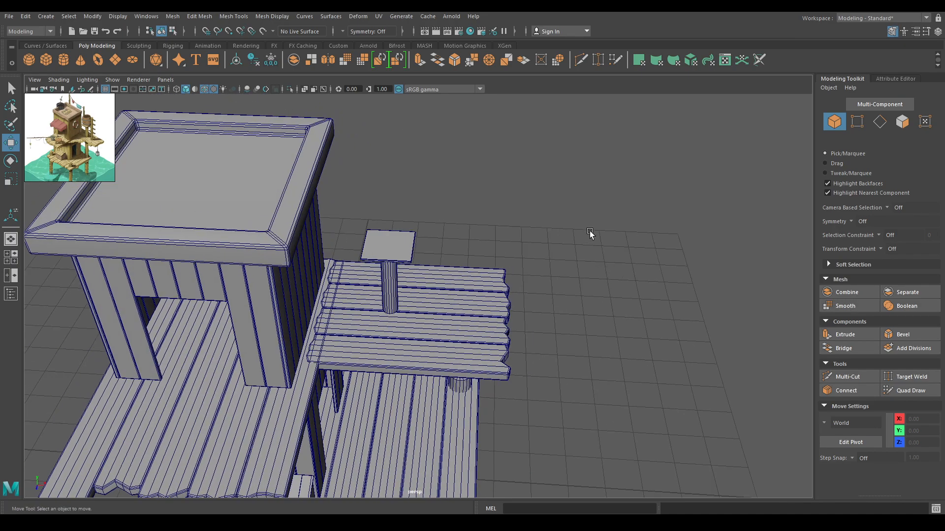
{"action": "right_click_drag", "start_coordinate": [608, 237], "coordinate": [607, 264], "text": "shift"}
{"action": "key", "text": "w"}
{"action": "left_click_drag", "start_coordinate": [564, 245], "coordinate": [395, 383], "text": "alt"}
{"action": "middle_click_drag", "start_coordinate": [396, 384], "coordinate": [436, 379]}
{"action": "left_click_drag", "start_coordinate": [448, 388], "coordinate": [496, 401]}
{"action": "right_click_drag", "start_coordinate": [522, 307], "coordinate": [545, 354], "text": "alt"}
Step: Position the new cylinder in the top view near the side deck's jagged outer end, at about X 4.01 and Z -1.91
{"action": "key", "text": "space"}
{"action": "left_click_drag", "start_coordinate": [544, 353], "coordinate": [476, 349]}
{"action": "right_click_drag", "start_coordinate": [476, 349], "coordinate": [491, 276], "text": "alt"}
{"action": "middle_click_drag", "start_coordinate": [491, 276], "coordinate": [434, 229], "text": "alt"}
{"action": "right_click_drag", "start_coordinate": [492, 487], "coordinate": [526, 522], "text": "alt"}
{"action": "left_click_drag", "start_coordinate": [453, 388], "coordinate": [471, 229]}
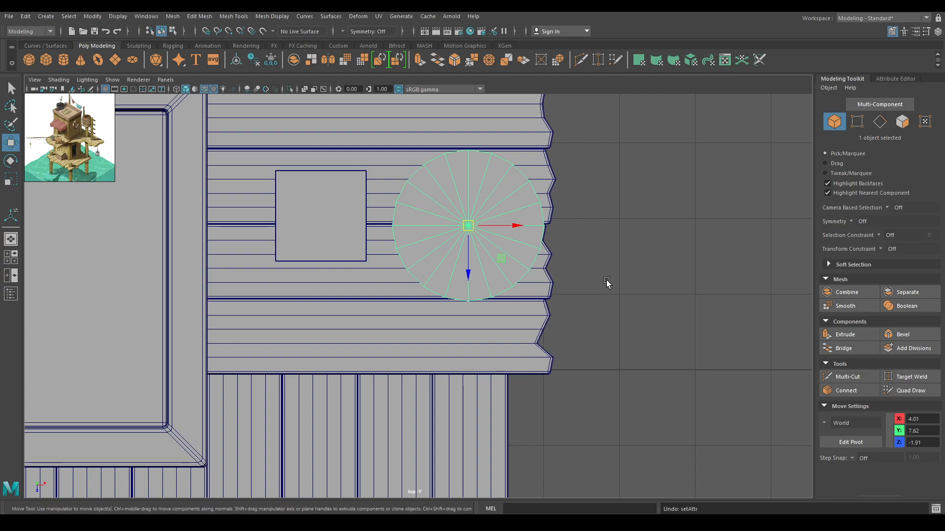
Step: Reduce the new cylinder's radius to the size of a slim post
{"action": "key", "text": "t"}
{"action": "left_click_drag", "start_coordinate": [638, 319], "coordinate": [596, 318]}
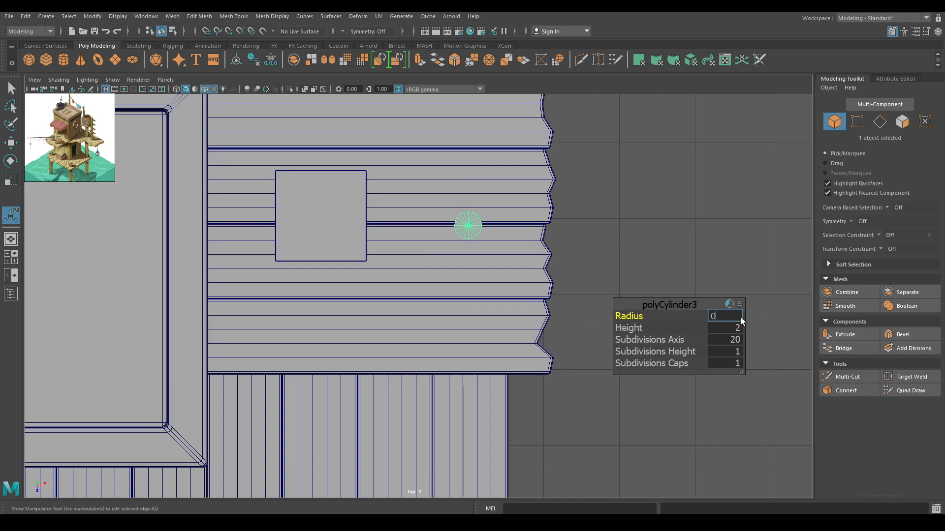
{"action": "key", "text": "Return"}
{"action": "key", "text": "w"}
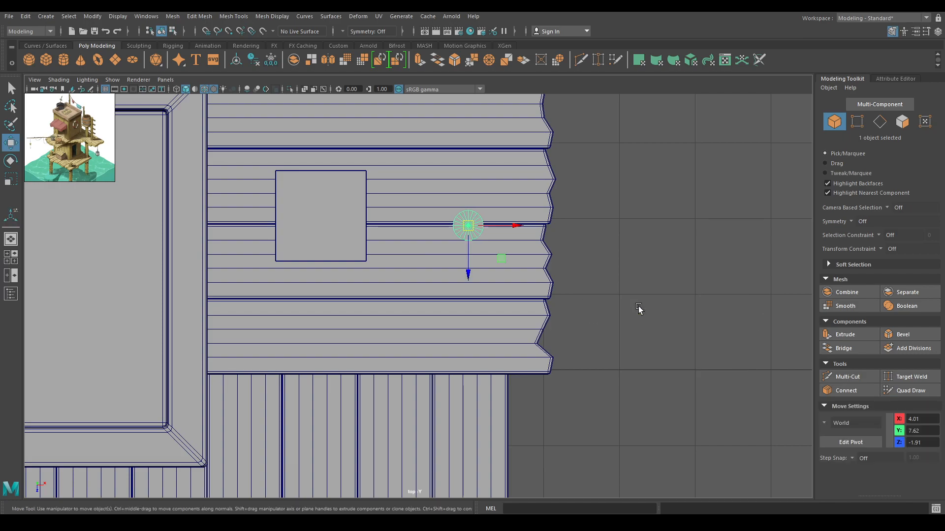
Step: Set the slim pole's radius to 0.12 and its height to 3.5
{"action": "key", "text": "space"}
{"action": "key", "text": "space"}
{"action": "left_click_drag", "start_coordinate": [586, 203], "coordinate": [571, 364], "text": "alt"}
{"action": "right_click_drag", "start_coordinate": [572, 364], "coordinate": [479, 289], "text": "alt"}
{"action": "left_click_drag", "start_coordinate": [479, 289], "coordinate": [474, 326], "text": "alt"}
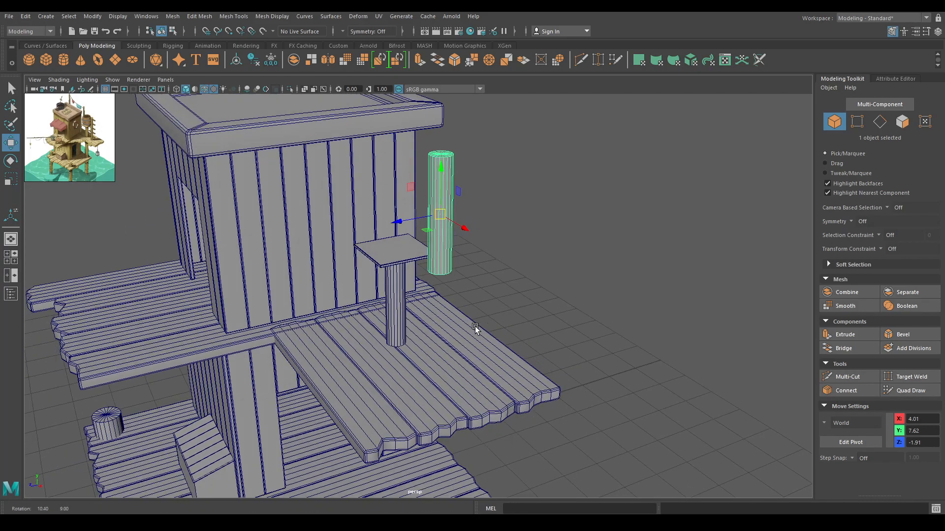
{"action": "key", "text": "t"}
{"action": "left_click", "coordinate": [629, 328]}
{"action": "mouse_move", "coordinate": [629, 328]}
{"action": "middle_mouse_down"}
{"action": "mouse_move", "coordinate": [697, 325]}
{"action": "mouse_move", "coordinate": [639, 317]}
{"action": "middle_mouse_up"}
{"action": "left_click", "coordinate": [646, 316]}
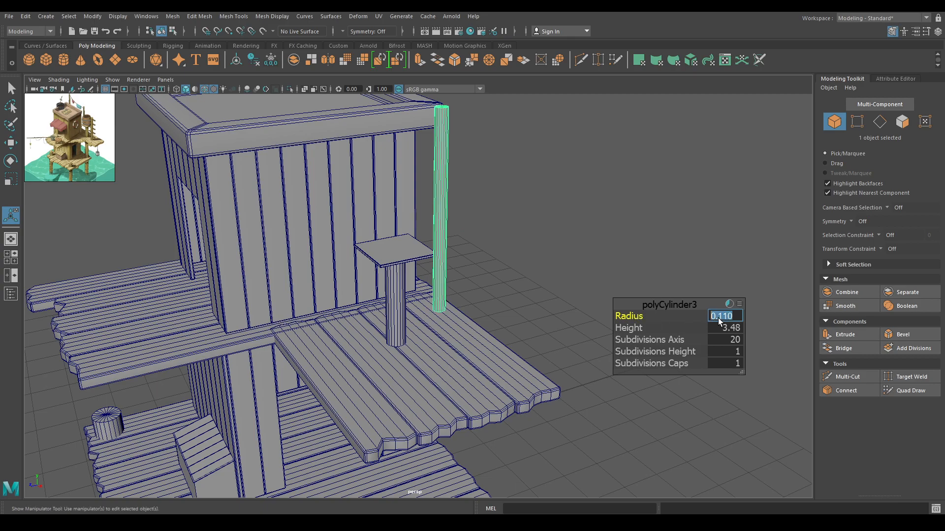
{"action": "key", "text": "Return"}
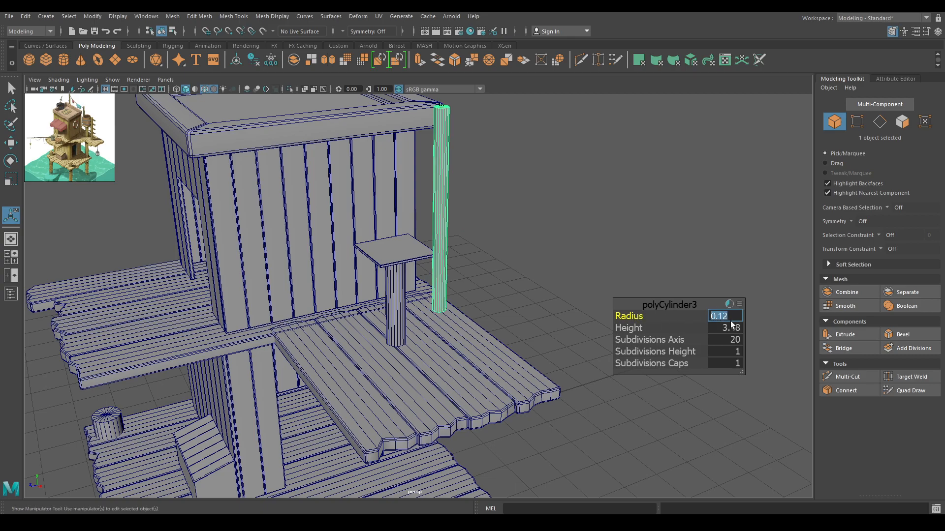
{"action": "left_click", "coordinate": [732, 329]}
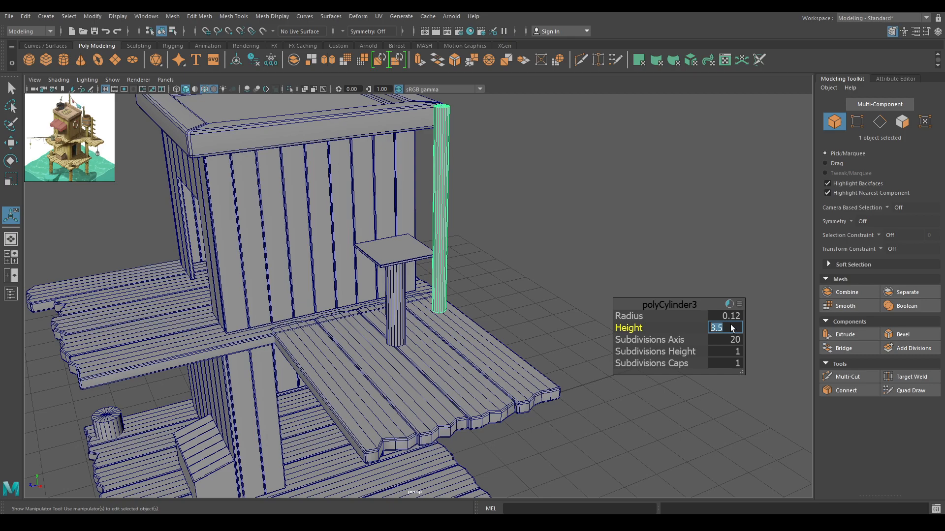
Step: Lower the pole in the front view to Y 6.00 so its base stands on the side deck
{"action": "key", "text": "w"}
{"action": "left_click_drag", "start_coordinate": [679, 302], "coordinate": [503, 310], "text": "alt"}
{"action": "key", "text": "space"}
{"action": "scroll", "coordinate": [506, 327], "scroll_direction": "down", "scroll_amount": 6}
{"action": "middle_click_drag", "start_coordinate": [579, 180], "coordinate": [471, 377], "text": "alt"}
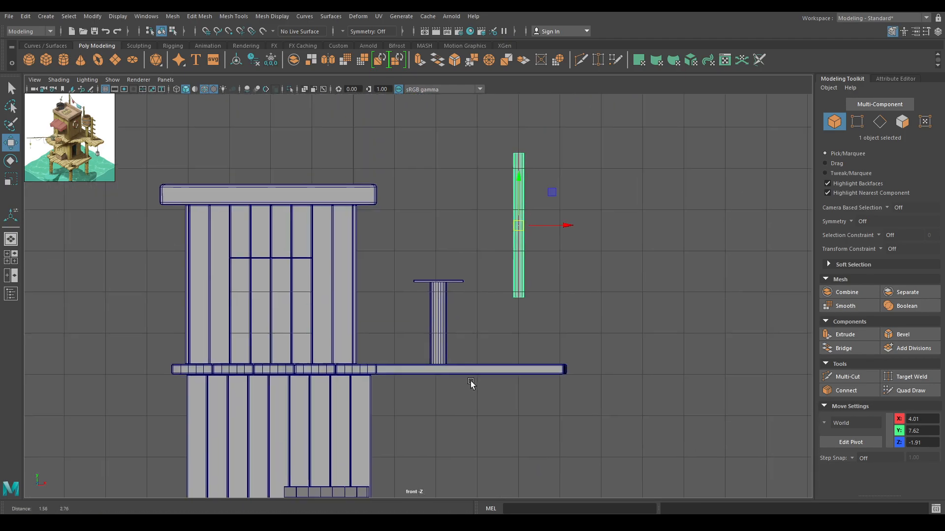
{"action": "scroll", "coordinate": [592, 330], "scroll_direction": "up", "scroll_amount": 3}
{"action": "middle_click_drag", "start_coordinate": [592, 333], "coordinate": [513, 404], "text": "alt"}
{"action": "left_click_drag", "start_coordinate": [492, 215], "coordinate": [597, 238]}
{"action": "key", "text": "space"}
{"action": "left_click", "coordinate": [597, 239]}
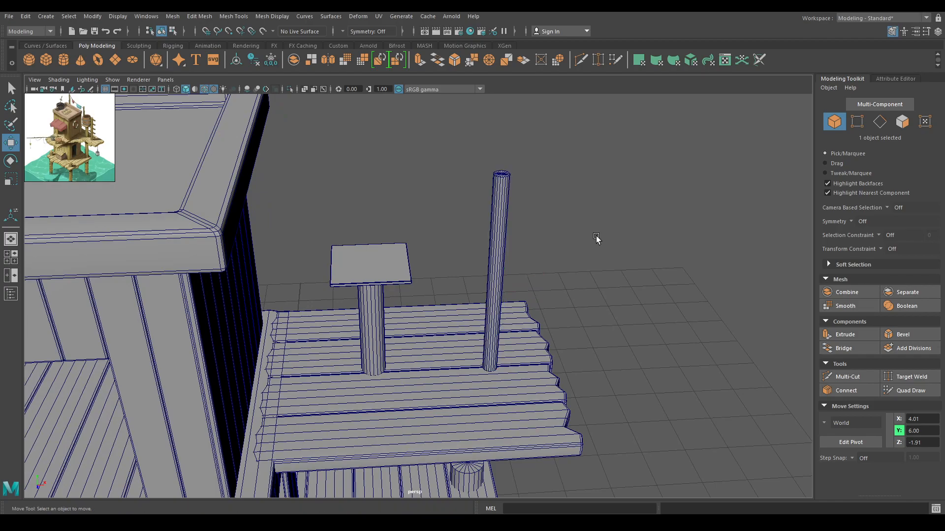
Step: Create another polygon cylinder, raise it beside the pole's upper part and rotate it to lie horizontally
{"action": "right_click_drag", "start_coordinate": [657, 221], "coordinate": [608, 222], "text": "shift"}
{"action": "right_click_drag", "start_coordinate": [591, 327], "coordinate": [573, 255], "text": "alt"}
{"action": "middle_click_drag", "start_coordinate": [574, 255], "coordinate": [527, 168], "text": "alt"}
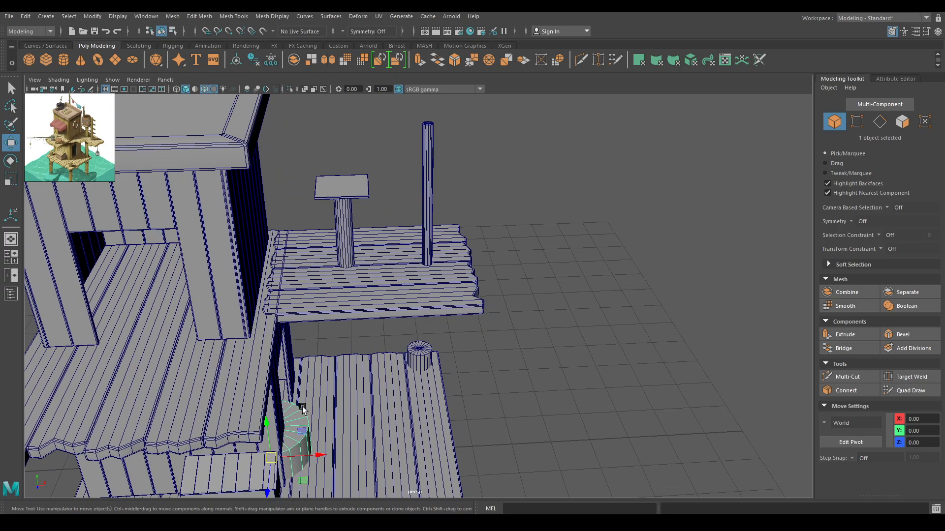
{"action": "left_click_drag", "start_coordinate": [257, 427], "coordinate": [227, 158]}
{"action": "left_click_drag", "start_coordinate": [305, 204], "coordinate": [476, 213]}
{"action": "key", "text": "e"}
{"action": "left_click_drag", "start_coordinate": [432, 169], "coordinate": [482, 210]}
Step: Size the horizontal cylinder as a rung with radius 0.05 and height 1.5, centred across the pole's upper part at X 4.01, Y 7.28
{"action": "key", "text": "space"}
{"action": "left_click_drag", "start_coordinate": [480, 220], "coordinate": [492, 262]}
{"action": "right_click_drag", "start_coordinate": [492, 261], "coordinate": [741, 490], "text": "alt"}
{"action": "middle_click_drag", "start_coordinate": [741, 489], "coordinate": [508, 475], "text": "alt"}
{"action": "key", "text": "t"}
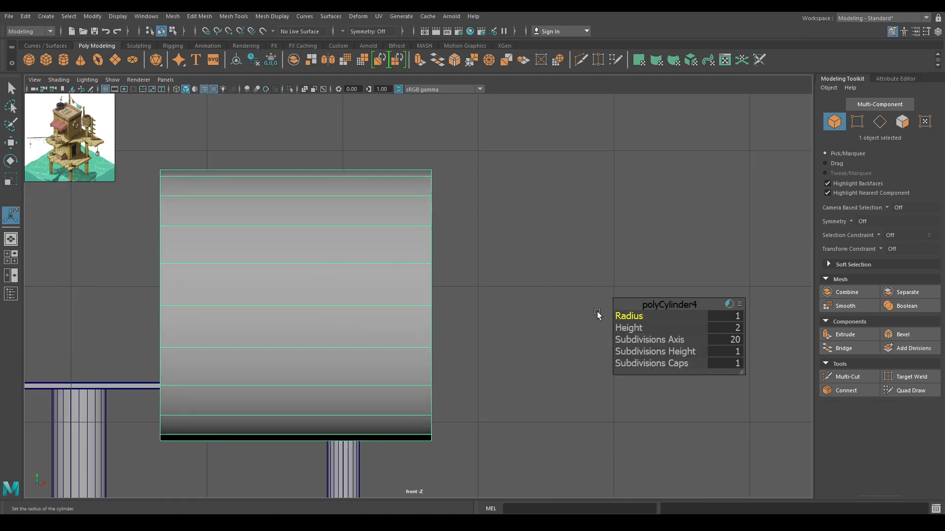
{"action": "left_click_drag", "start_coordinate": [623, 316], "coordinate": [576, 321]}
{"action": "key", "text": "w"}
{"action": "left_click_drag", "start_coordinate": [298, 307], "coordinate": [346, 249]}
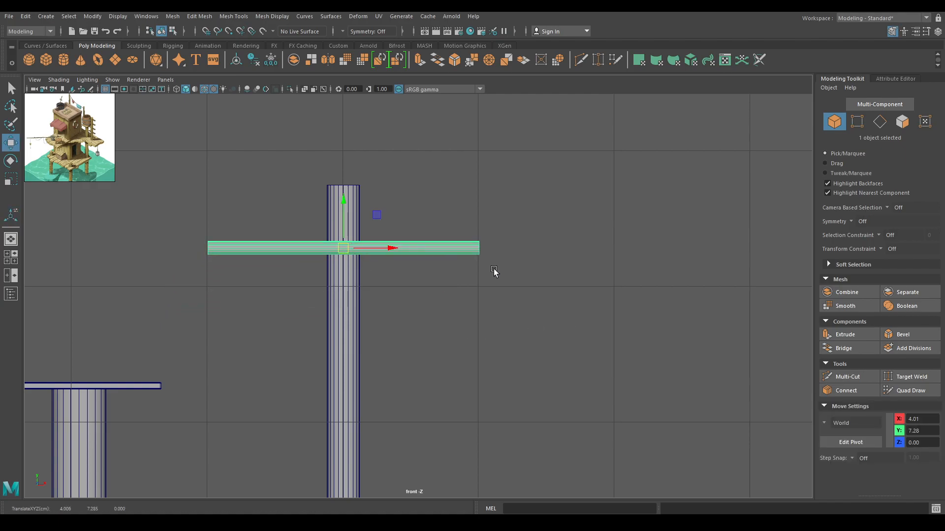
{"action": "key", "text": "t"}
{"action": "left_click_drag", "start_coordinate": [632, 326], "coordinate": [626, 328]}
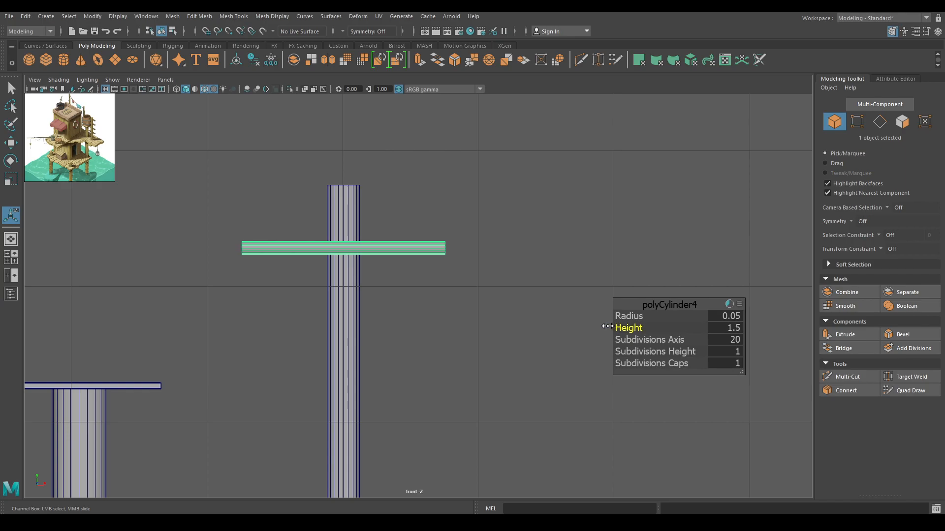
Step: Move the rung in the top view to Z -1.91 so it passes through the pole
{"action": "key", "text": "w"}
{"action": "key", "text": "space"}
{"action": "left_click_drag", "start_coordinate": [373, 249], "coordinate": [312, 228]}
{"action": "key", "text": "space"}
{"action": "middle_click_drag", "start_coordinate": [403, 211], "coordinate": [412, 261], "text": "alt"}
{"action": "scroll", "coordinate": [412, 260], "scroll_direction": "down", "scroll_amount": 1}
{"action": "key", "text": "space"}
{"action": "left_click_drag", "start_coordinate": [412, 257], "coordinate": [326, 255]}
{"action": "scroll", "coordinate": [414, 229], "scroll_direction": "down", "scroll_amount": 2}
{"action": "middle_click_drag", "start_coordinate": [414, 230], "coordinate": [369, 242], "text": "alt"}
{"action": "scroll", "coordinate": [418, 297], "scroll_direction": "up", "scroll_amount": 5}
{"action": "scroll", "coordinate": [501, 468], "scroll_direction": "up", "scroll_amount": 1}
{"action": "middle_click_drag", "start_coordinate": [435, 422], "coordinate": [433, 367], "text": "alt"}
{"action": "left_click_drag", "start_coordinate": [397, 471], "coordinate": [366, 178]}
{"action": "key", "text": "space"}
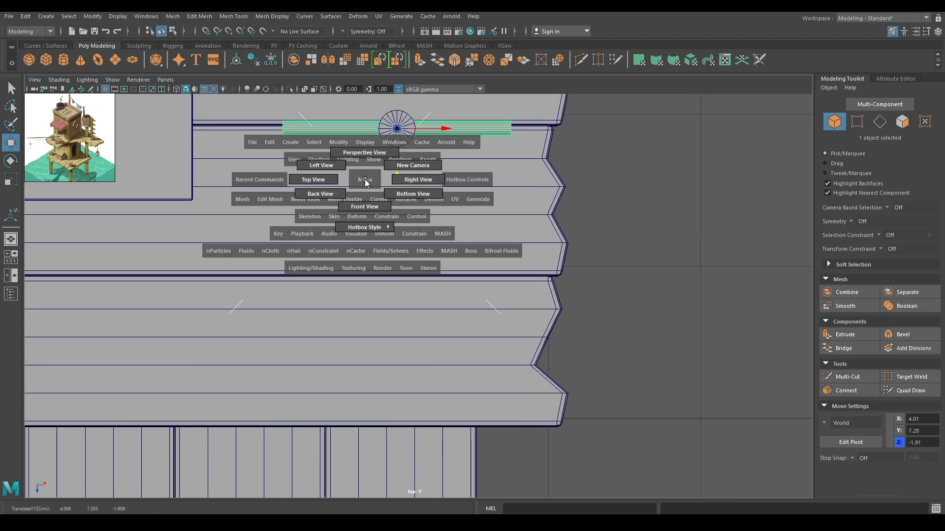
Step: Duplicate the rung down the pole in the front view to add four evenly spaced copies about 0.63 apart
{"action": "key", "text": "space"}
{"action": "left_click_drag", "start_coordinate": [410, 210], "coordinate": [500, 358]}
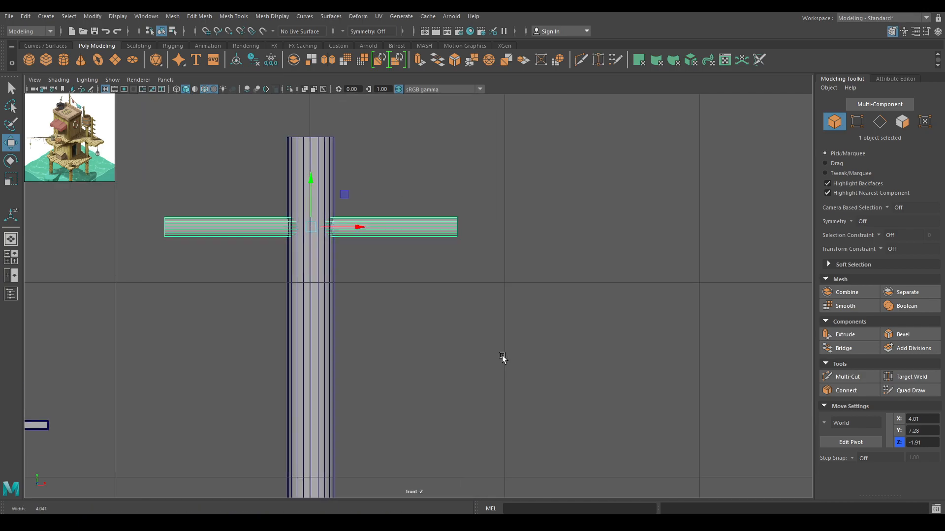
{"action": "scroll", "coordinate": [482, 266], "scroll_direction": "down", "scroll_amount": 3}
{"action": "scroll", "coordinate": [482, 247], "scroll_direction": "up", "scroll_amount": 1}
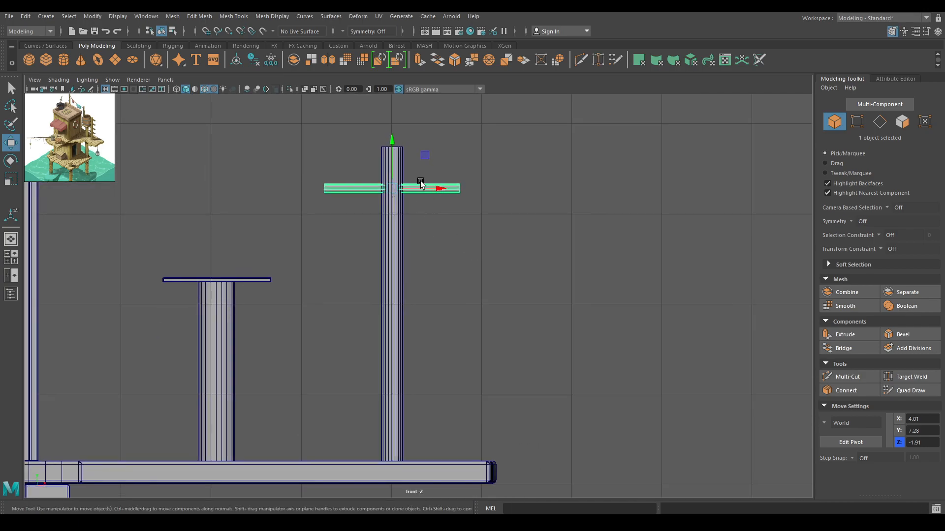
{"action": "left_click_drag", "start_coordinate": [391, 143], "coordinate": [396, 197], "text": "shift"}
{"action": "key", "text": "shift+d"}
{"action": "key", "text": "shift+d"}
{"action": "key", "text": "shift+d"}
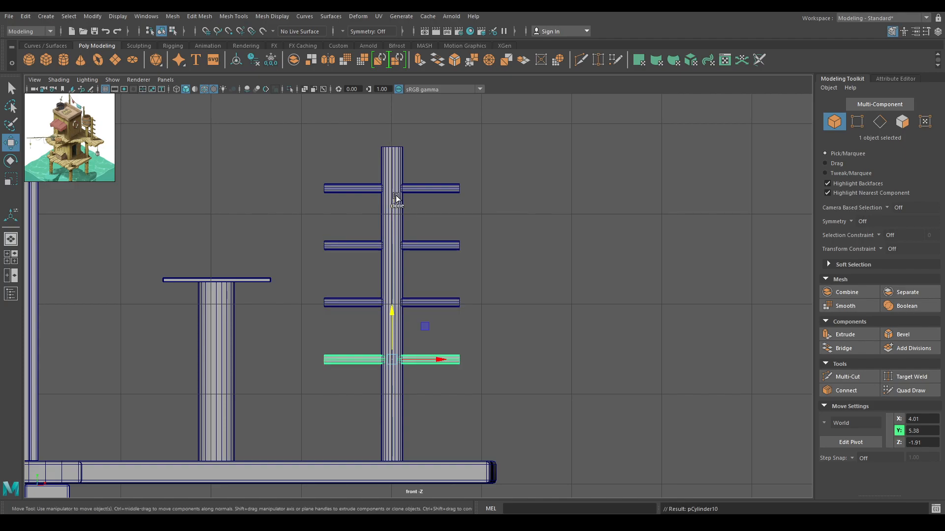
Step: Turn off the wireframe overlay on the shaded perspective view and save the scene
{"action": "key", "text": "space"}
{"action": "mouse_move", "coordinate": [589, 208]}
{"action": "left_mouse_down"}
{"action": "mouse_move", "coordinate": [581, 163]}
{"action": "mouse_move", "coordinate": [531, 202]}
{"action": "left_mouse_up"}
{"action": "left_click", "coordinate": [588, 206]}
{"action": "scroll", "coordinate": [588, 206], "scroll_direction": "down", "scroll_amount": 2}
{"action": "left_click", "coordinate": [203, 89]}
{"action": "key", "text": "q"}
{"action": "key", "text": "ctrl+s"}
Step: Select the pole together with its five rungs, clear the selection and save the scene again
{"action": "scroll", "coordinate": [544, 246], "scroll_direction": "down", "scroll_amount": 2}
{"action": "left_click_drag", "start_coordinate": [544, 246], "coordinate": [498, 245], "text": "alt"}
{"action": "key", "text": "w"}
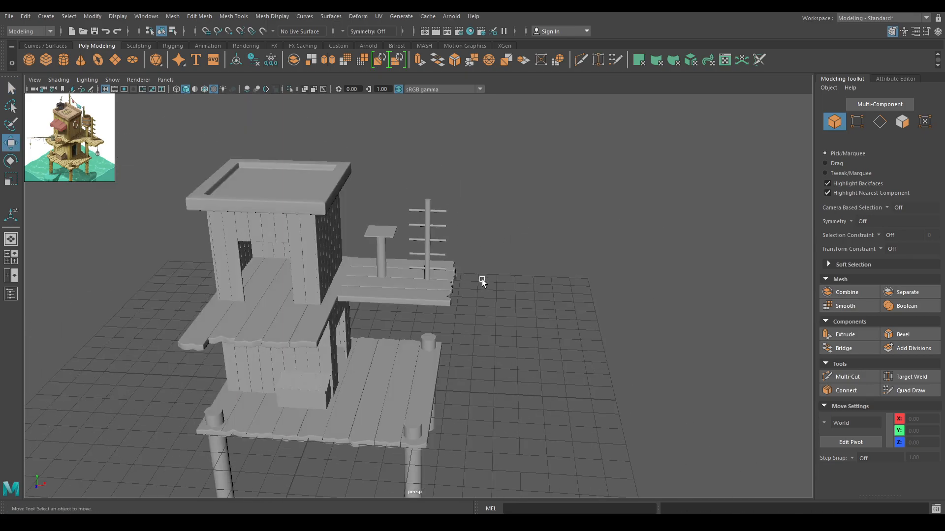
{"action": "left_click_drag", "start_coordinate": [402, 194], "coordinate": [458, 274]}
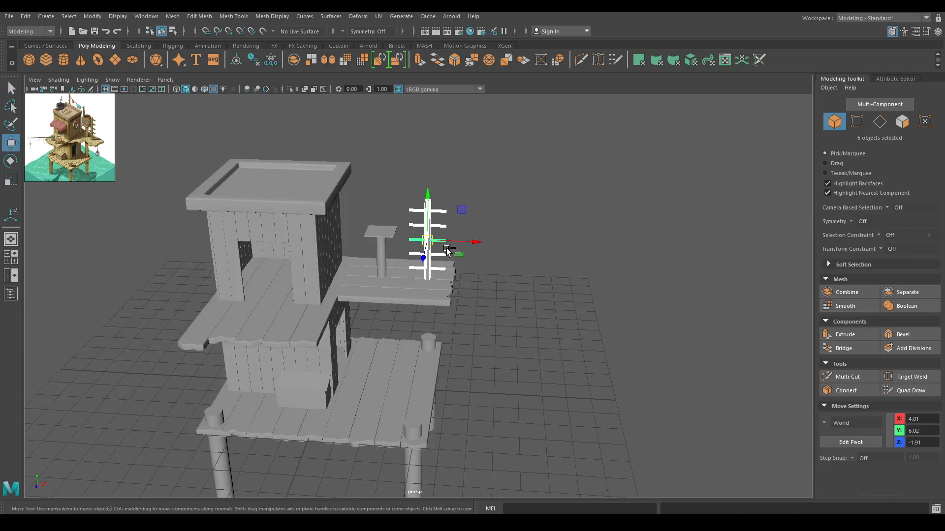
{"action": "right_click_drag", "start_coordinate": [434, 206], "coordinate": [538, 157]}
{"action": "key", "text": "ctrl+s"}
{"action": "left_click_drag", "start_coordinate": [539, 160], "coordinate": [488, 274], "text": "alt"}
{"action": "scroll", "coordinate": [527, 282], "scroll_direction": "up", "scroll_amount": 2}
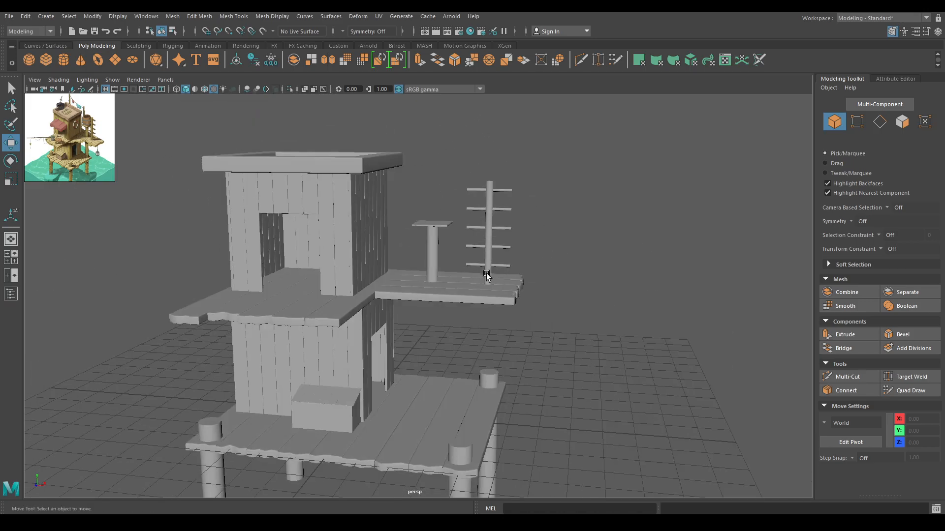
Step: Create a new polygon cylinder and raise it above the slab-topped post, to about X 2.32 and Y 7.73
{"action": "right_click_drag", "start_coordinate": [634, 182], "coordinate": [582, 179], "text": "shift"}
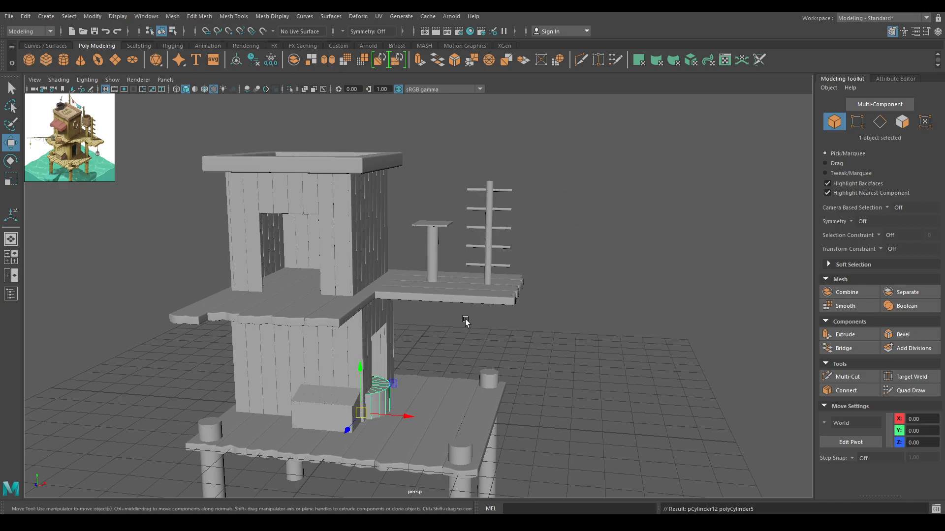
{"action": "left_click_drag", "start_coordinate": [403, 415], "coordinate": [458, 417]}
{"action": "left_click_drag", "start_coordinate": [426, 369], "coordinate": [447, 132]}
{"action": "key", "text": "f"}
{"action": "key", "text": "space"}
{"action": "left_click_drag", "start_coordinate": [466, 223], "coordinate": [463, 257]}
{"action": "middle_click_drag", "start_coordinate": [466, 230], "coordinate": [605, 306], "text": "alt"}
{"action": "scroll", "coordinate": [580, 293], "scroll_direction": "up", "scroll_amount": 3}
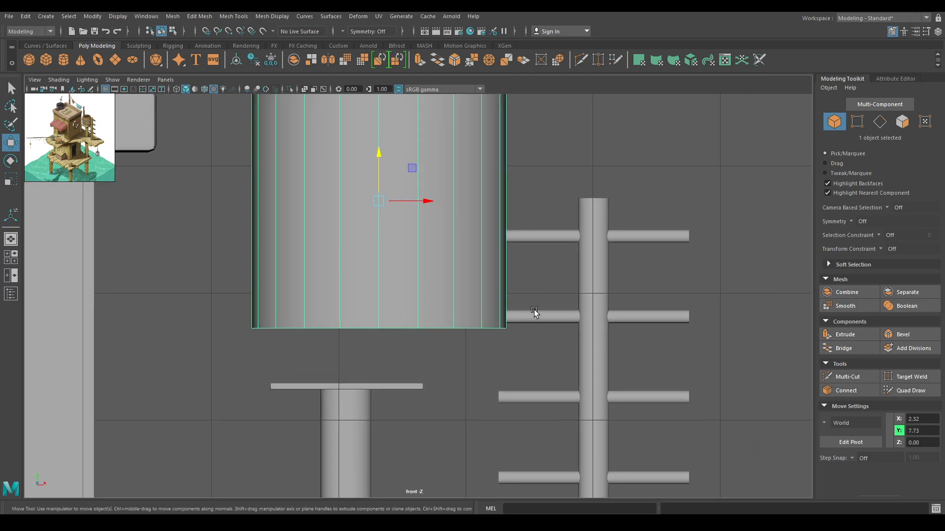
Step: Shrink the new cylinder to fit the slab's width and place it above the slab at about X 2.07, Y 7.04
{"action": "key", "text": "t"}
{"action": "left_click_drag", "start_coordinate": [625, 315], "coordinate": [609, 328]}
{"action": "key", "text": "w"}
{"action": "left_click_drag", "start_coordinate": [380, 204], "coordinate": [346, 289]}
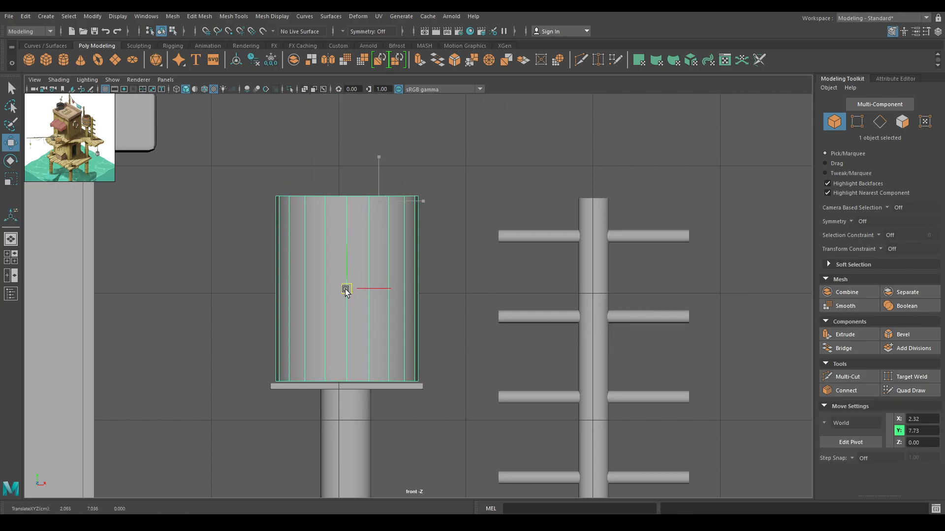
Step: Set the cylinder's radius to 0.43, its height to 1.17 and its height subdivisions to 5
{"action": "key", "text": "r"}
{"action": "key", "text": "t"}
{"action": "left_click_drag", "start_coordinate": [616, 316], "coordinate": [605, 329]}
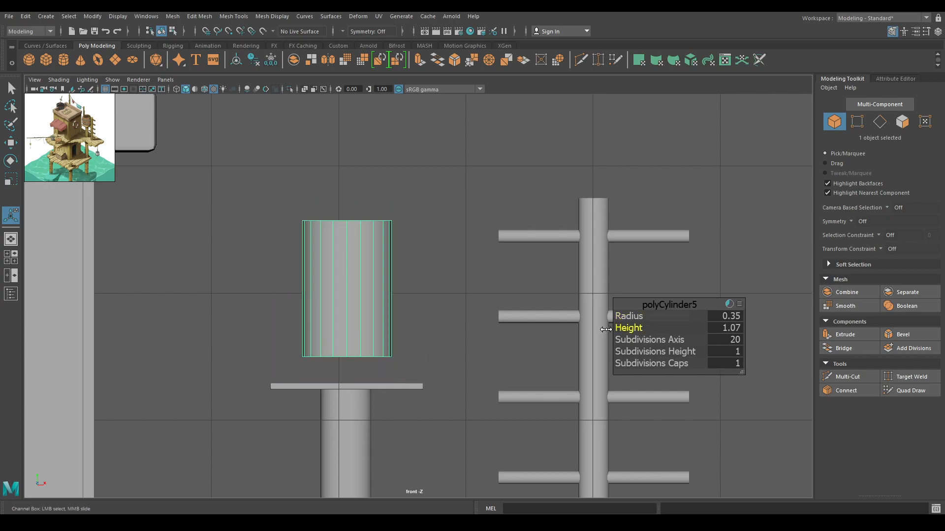
{"action": "left_click", "coordinate": [734, 316]}
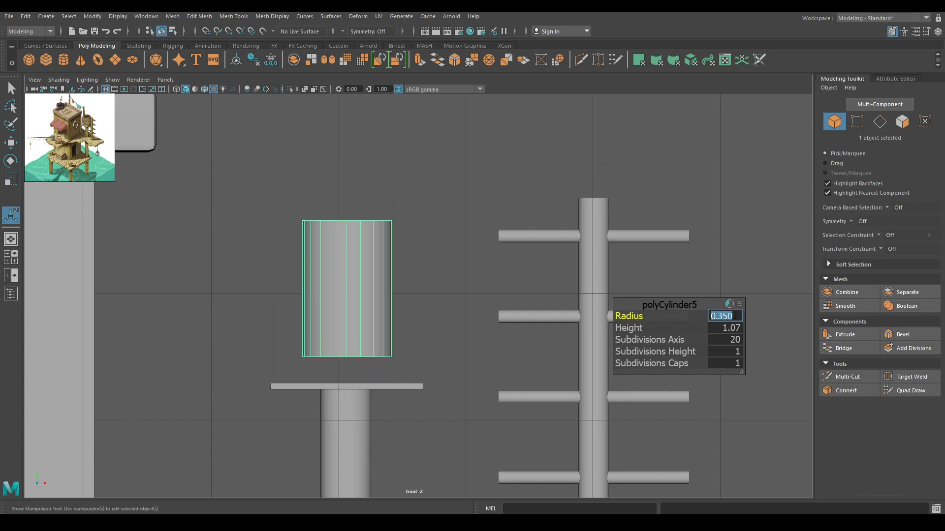
{"action": "type", "text": "0.4"}
{"action": "key", "text": "Return"}
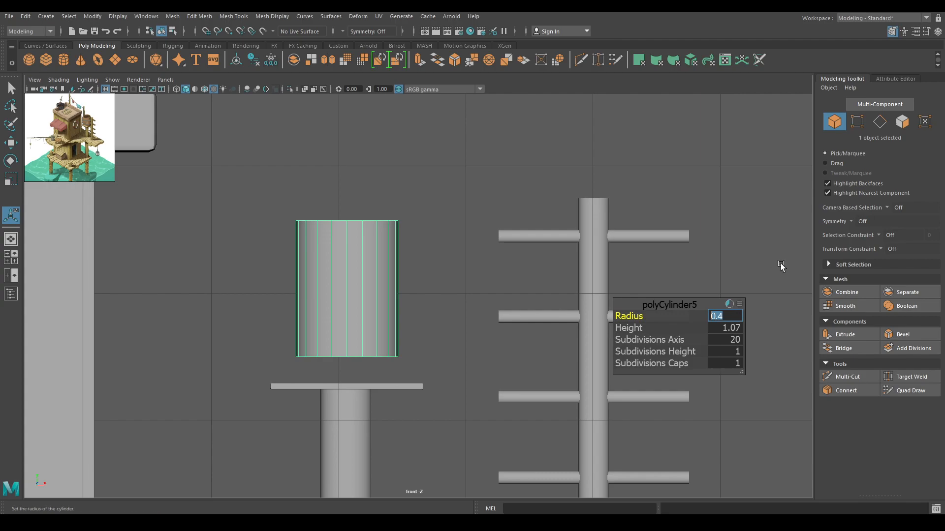
{"action": "left_click", "coordinate": [648, 353]}
{"action": "middle_click_drag", "start_coordinate": [729, 365], "coordinate": [831, 369]}
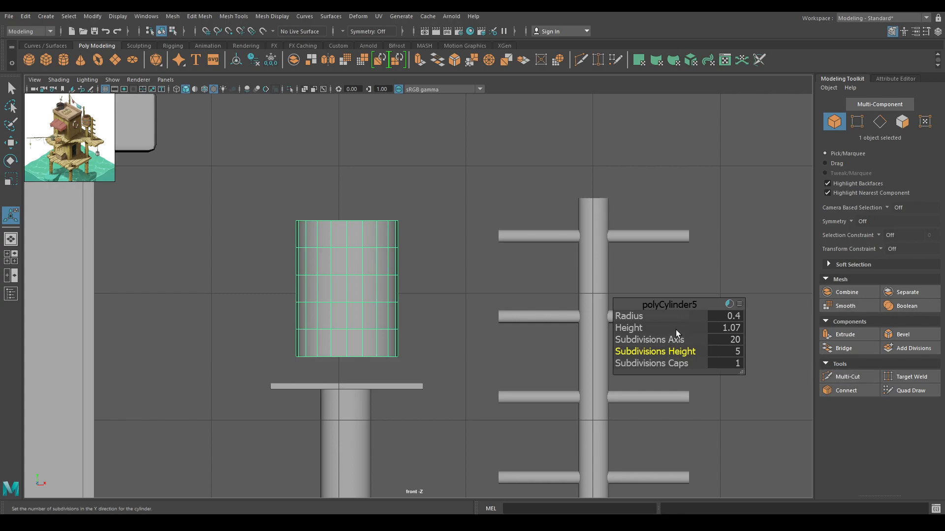
{"action": "left_click", "coordinate": [633, 317]}
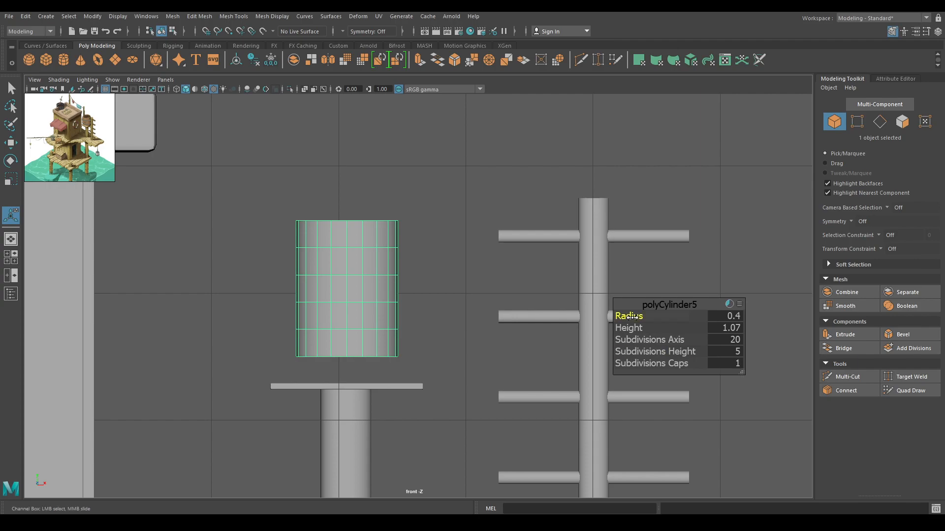
{"action": "middle_click_drag", "start_coordinate": [633, 317], "coordinate": [635, 328]}
{"action": "left_click", "coordinate": [634, 327]}
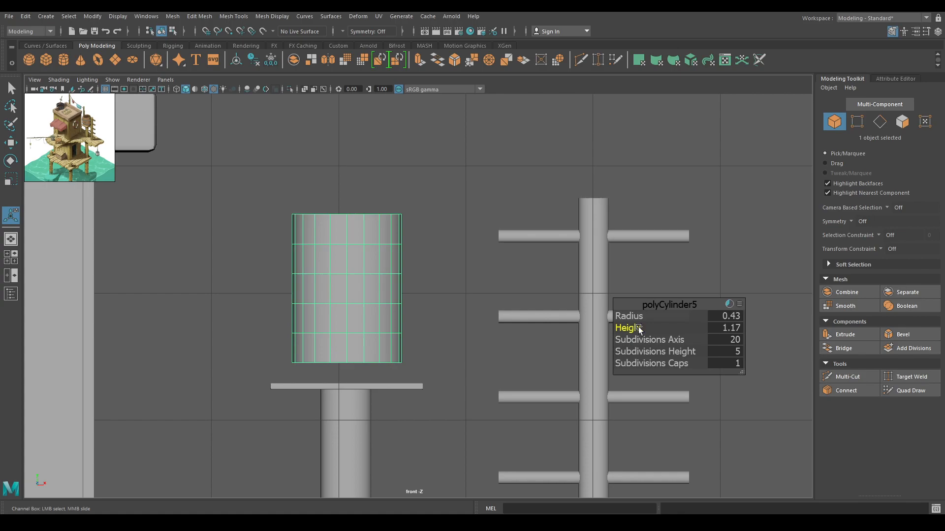
Step: Lower the cylinder onto the slab and centre it over the post, at about X 2.06, Y 6.88
{"action": "key", "text": "w"}
{"action": "left_click_drag", "start_coordinate": [349, 240], "coordinate": [347, 260]}
{"action": "left_click_drag", "start_coordinate": [386, 310], "coordinate": [384, 309]}
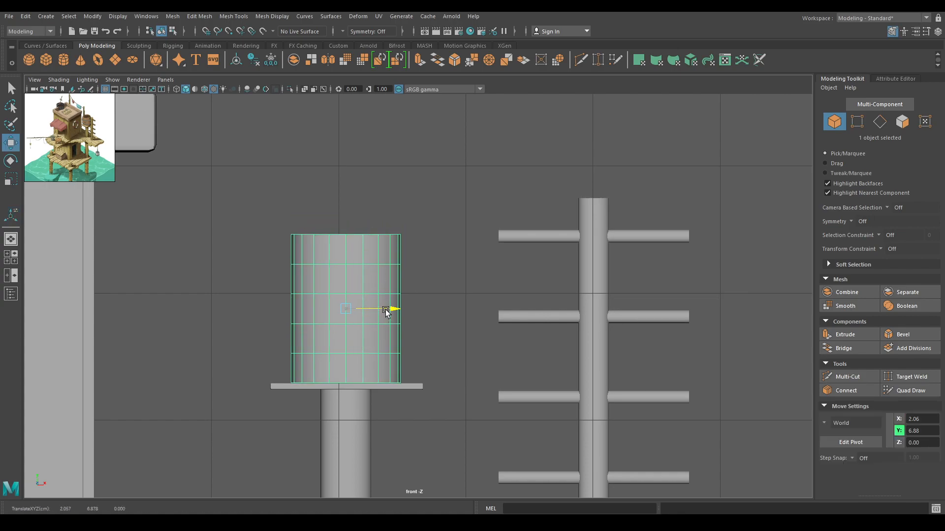
Step: Add a lattice deformer to the cylinder and scale its middle rows of points outward to form a bulging barrel
{"action": "left_click", "coordinate": [359, 18]}
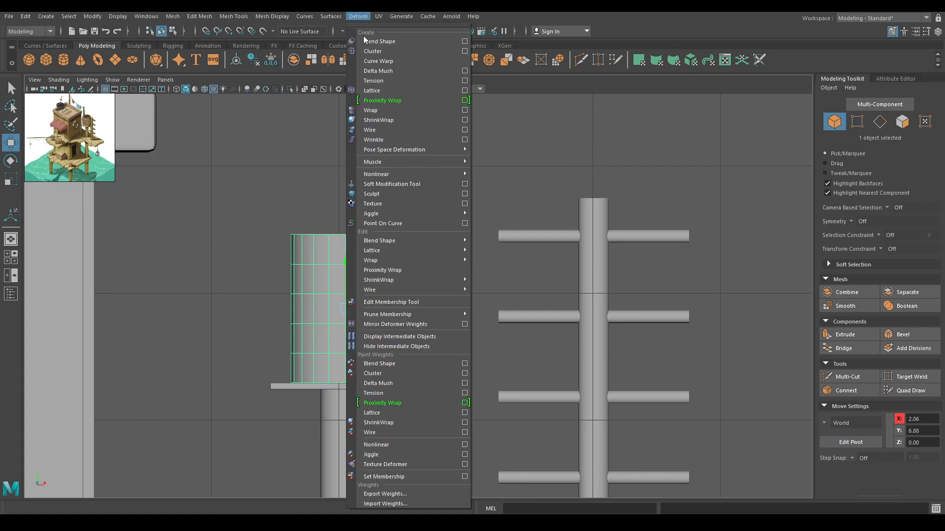
{"action": "left_click", "coordinate": [392, 90]}
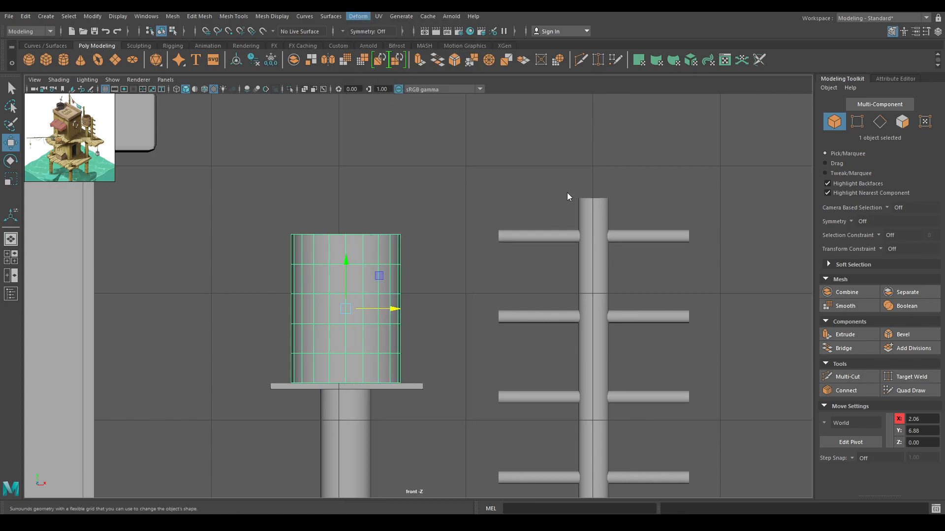
{"action": "right_click_drag", "start_coordinate": [428, 203], "coordinate": [421, 176]}
{"action": "left_click_drag", "start_coordinate": [229, 252], "coordinate": [438, 363]}
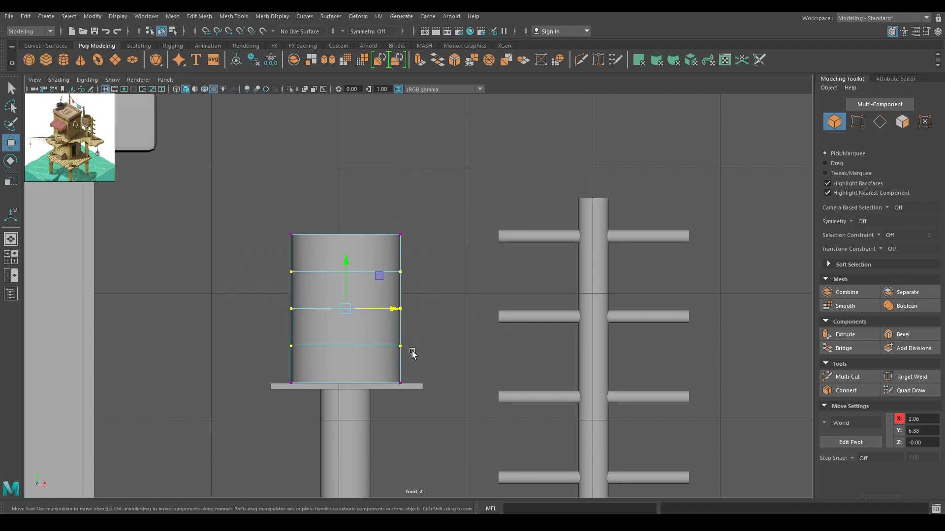
{"action": "key", "text": "r"}
{"action": "left_click_drag", "start_coordinate": [347, 310], "coordinate": [353, 312]}
{"action": "left_click_drag", "start_coordinate": [233, 283], "coordinate": [410, 315]}
{"action": "left_click_drag", "start_coordinate": [347, 310], "coordinate": [351, 312]}
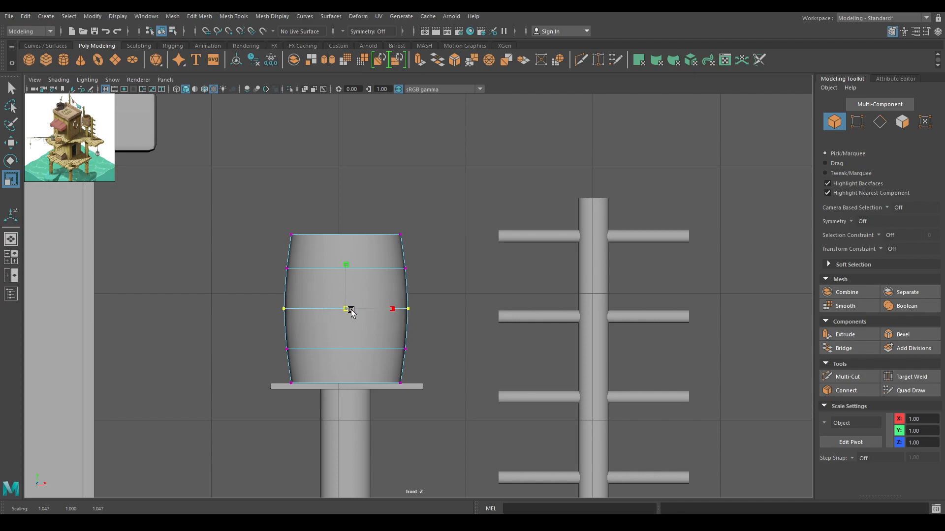
Step: Select the barrel mesh and delete its history to bake in the lattice deformation
{"action": "key", "text": "w"}
{"action": "right_click_drag", "start_coordinate": [338, 253], "coordinate": [364, 232]}
{"action": "left_click", "coordinate": [318, 249]}
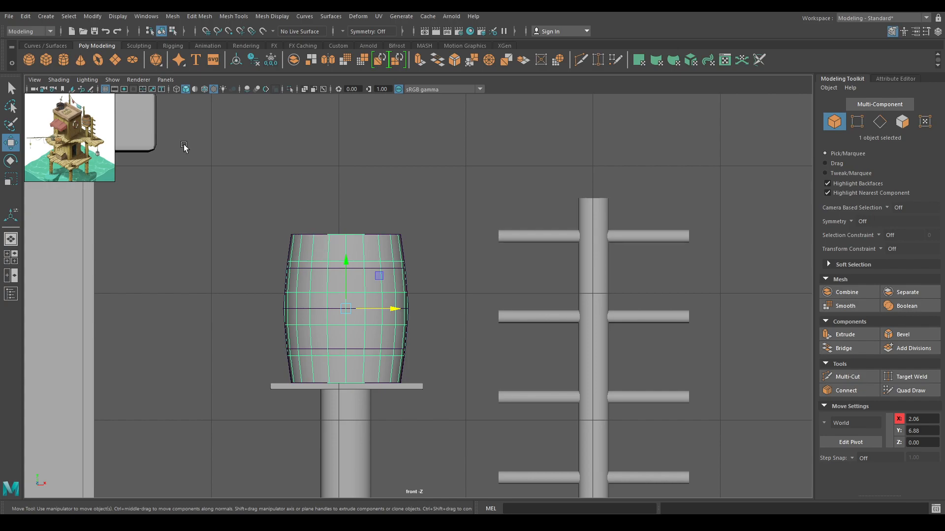
{"action": "left_click", "coordinate": [27, 18]}
{"action": "mouse_move", "coordinate": [85, 132]}
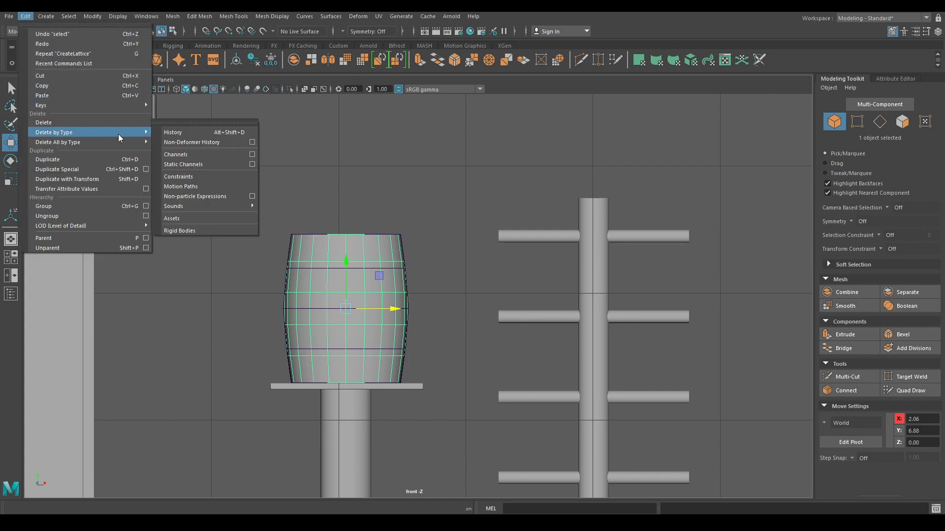
{"action": "left_click", "coordinate": [204, 133]}
Step: Select the barrel's upper and lower edge loops and bevel them into narrow bands, using a fraction below 0.5
{"action": "key", "text": "space"}
{"action": "left_click_drag", "start_coordinate": [420, 187], "coordinate": [407, 135]}
{"action": "middle_click_drag", "start_coordinate": [409, 192], "coordinate": [414, 117], "text": "alt"}
{"action": "right_click_drag", "start_coordinate": [414, 116], "coordinate": [390, 268], "text": "alt"}
{"action": "middle_click_drag", "start_coordinate": [343, 235], "coordinate": [367, 215], "text": "alt"}
{"action": "mouse_move", "coordinate": [367, 213]}
{"action": "right_mouse_down"}
{"action": "mouse_move", "coordinate": [367, 169]}
{"action": "mouse_move", "coordinate": [369, 200]}
{"action": "right_mouse_up"}
{"action": "double_click", "coordinate": [360, 183]}
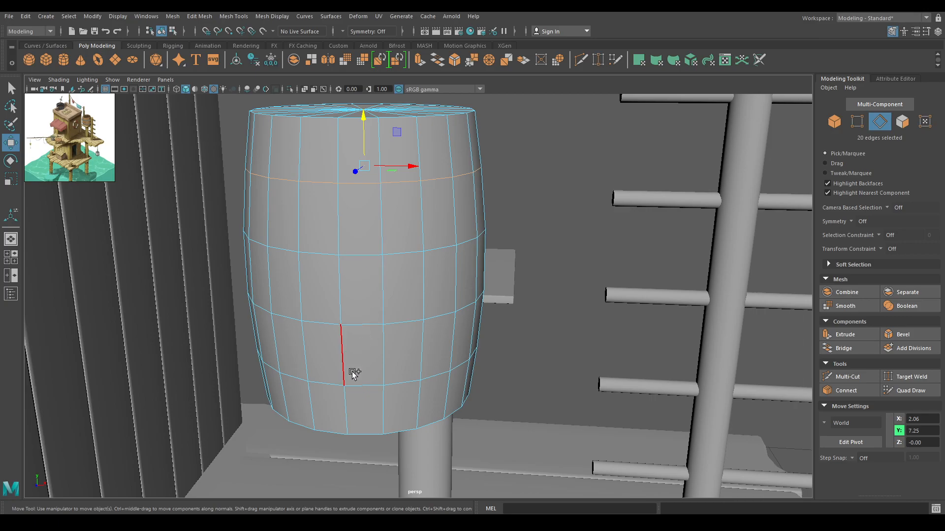
{"action": "double_click", "coordinate": [363, 379], "text": "shift"}
{"action": "right_click_drag", "start_coordinate": [359, 334], "coordinate": [403, 339], "text": "shift"}
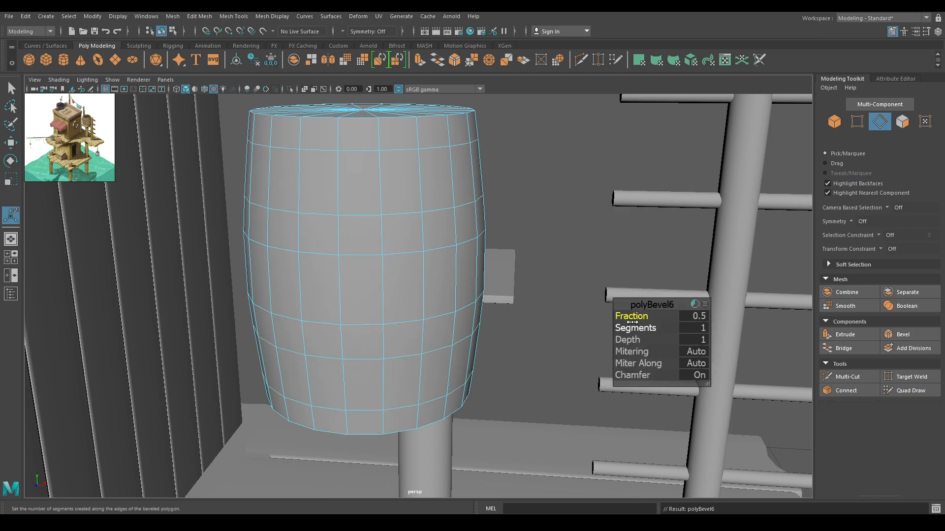
{"action": "left_click_drag", "start_coordinate": [637, 315], "coordinate": [612, 318]}
Step: Select both narrow face bands around the barrel and extrude them outward with a thickness of 0.01
{"action": "right_click_drag", "start_coordinate": [369, 211], "coordinate": [364, 231]}
{"action": "key", "text": "w"}
{"action": "left_click", "coordinate": [358, 185]}
{"action": "double_click", "coordinate": [315, 181]}
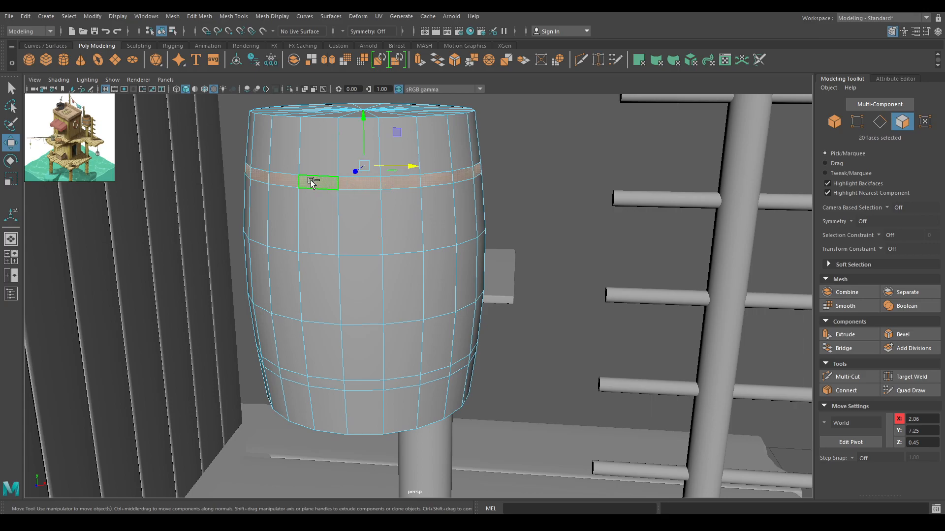
{"action": "double_click", "coordinate": [318, 382], "text": "shift"}
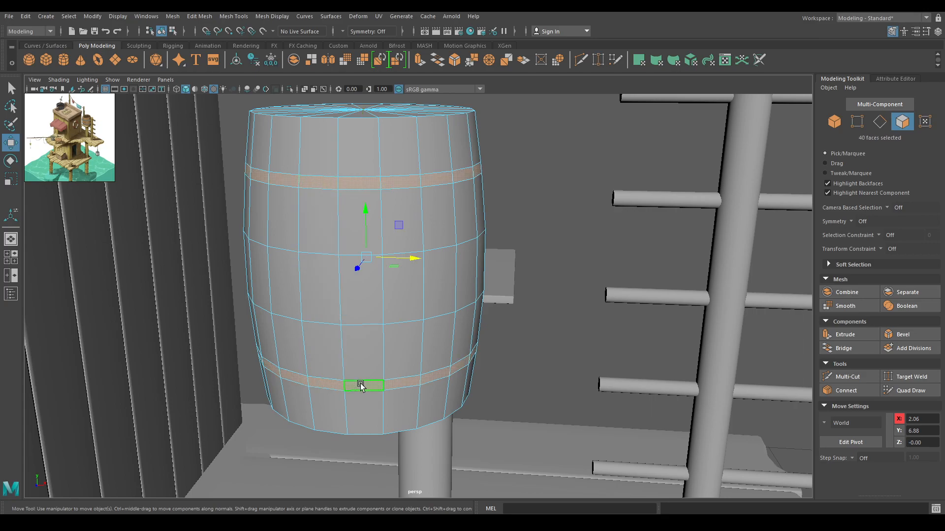
{"action": "key", "text": "ctrl+e"}
{"action": "left_click_drag", "start_coordinate": [639, 317], "coordinate": [640, 318]}
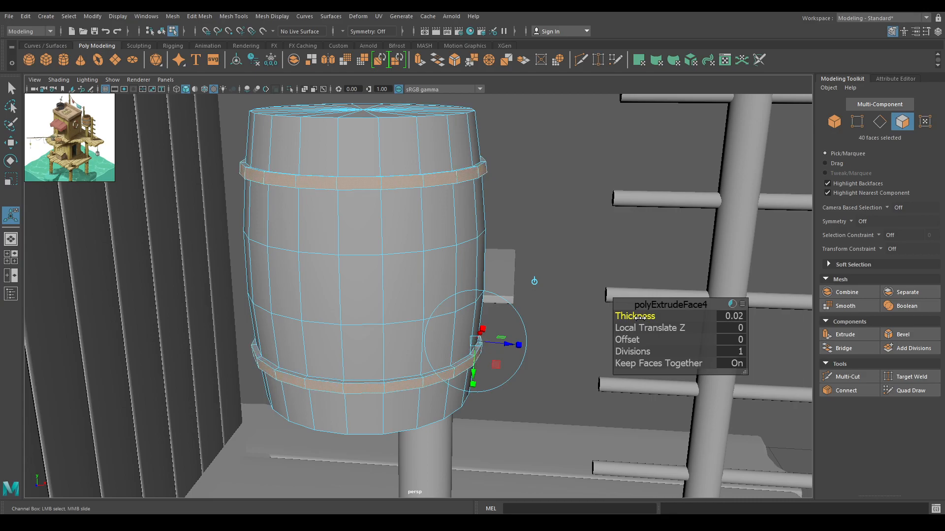
{"action": "left_click", "coordinate": [725, 315]}
{"action": "type", "text": "0.01"}
{"action": "key", "text": "Return"}
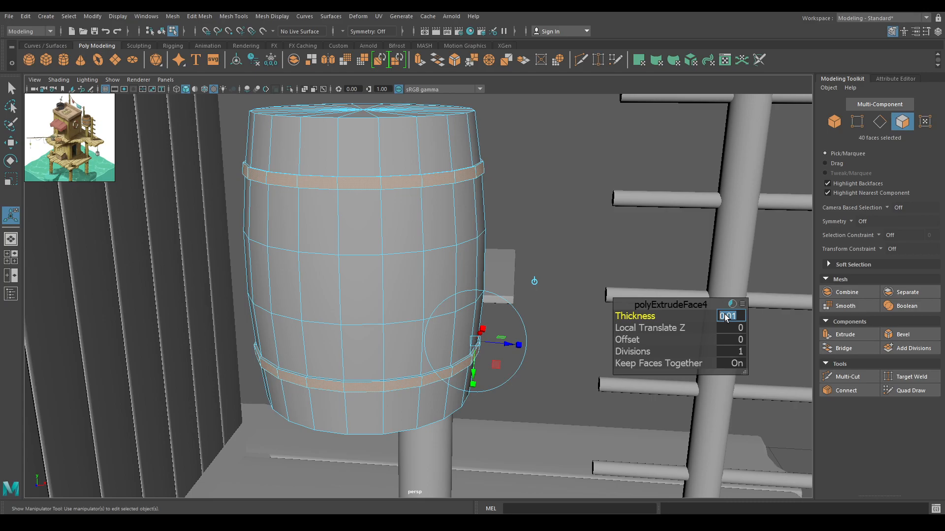
Step: Bevel the outer edge loops of both barrel hoops with 2 segments and a fraction of 0.4
{"action": "key", "text": "w"}
{"action": "scroll", "coordinate": [400, 258], "scroll_direction": "up", "scroll_amount": 3}
{"action": "right_click", "coordinate": [340, 150]}
{"action": "left_click", "coordinate": [340, 124]}
{"action": "double_click", "coordinate": [357, 148]}
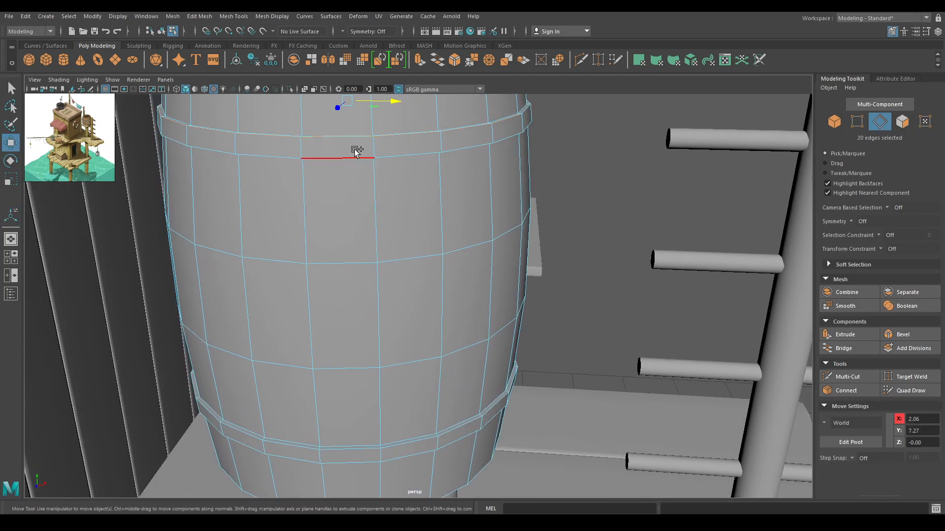
{"action": "double_click", "coordinate": [373, 455], "text": "shift"}
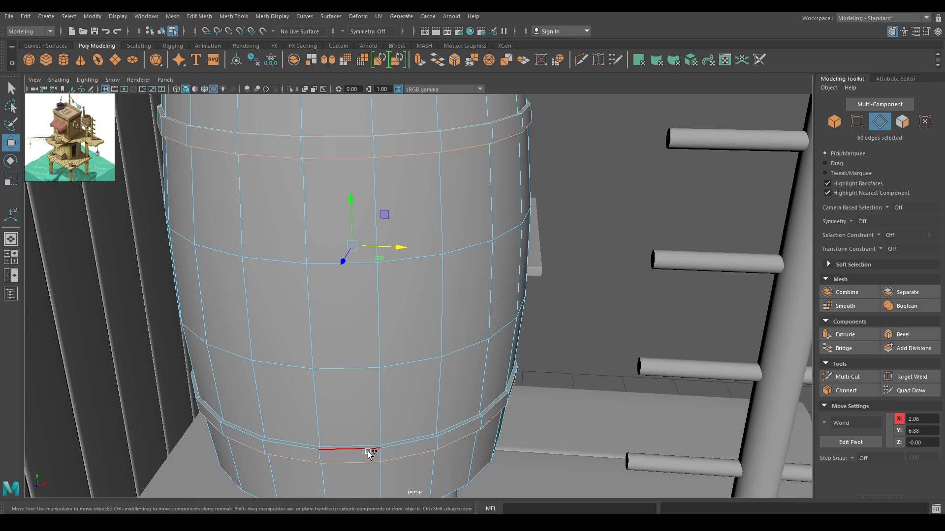
{"action": "right_click_drag", "start_coordinate": [343, 296], "coordinate": [404, 290], "text": "shift"}
{"action": "scroll", "coordinate": [404, 290], "scroll_direction": "up", "scroll_amount": 3}
{"action": "left_click_drag", "start_coordinate": [405, 289], "coordinate": [518, 338], "text": "alt"}
{"action": "left_click", "coordinate": [634, 328]}
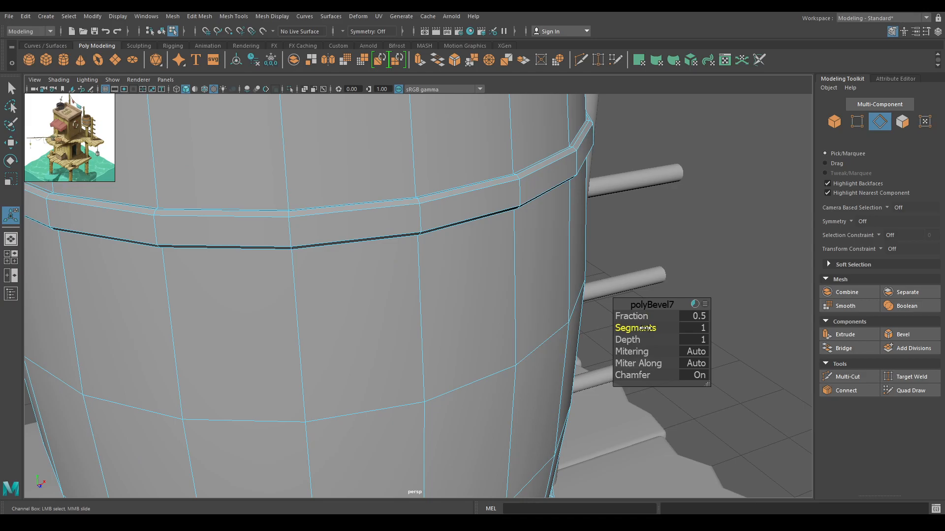
{"action": "mouse_move", "coordinate": [634, 330]}
{"action": "left_mouse_down"}
{"action": "mouse_move", "coordinate": [659, 329]}
{"action": "mouse_move", "coordinate": [631, 316]}
{"action": "left_mouse_up"}
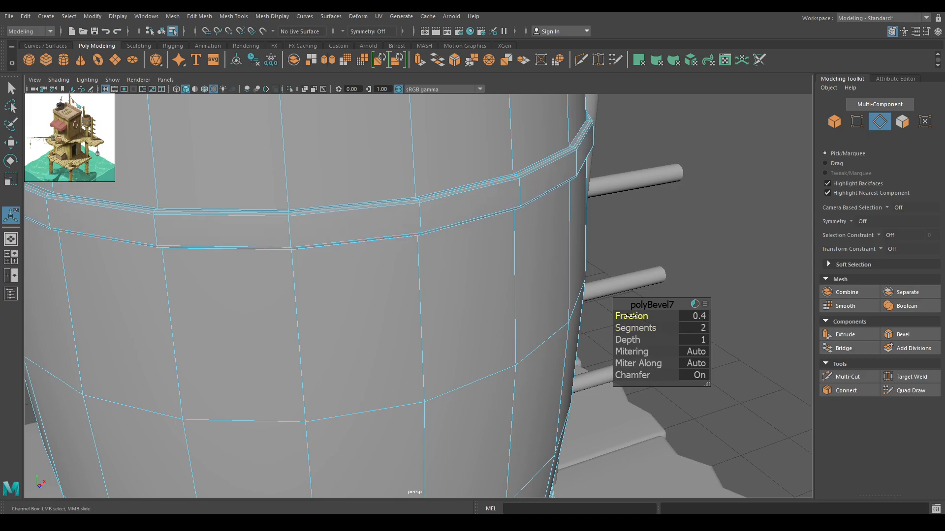
{"action": "key", "text": "w"}
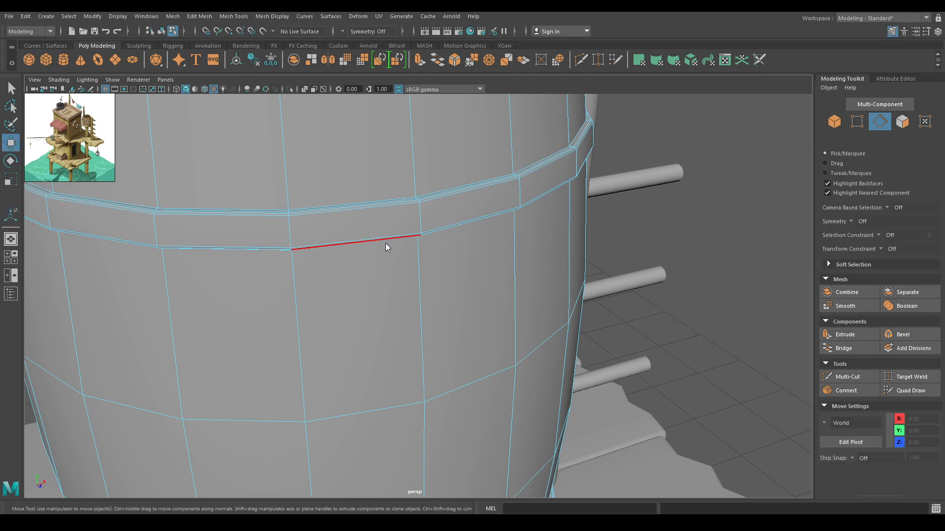
Step: Return to object selection and move the barrel along Z to about -2.05, centring it over the slab
{"action": "key", "text": "F8"}
{"action": "left_click_drag", "start_coordinate": [494, 255], "coordinate": [382, 172], "text": "alt"}
{"action": "key", "text": "space"}
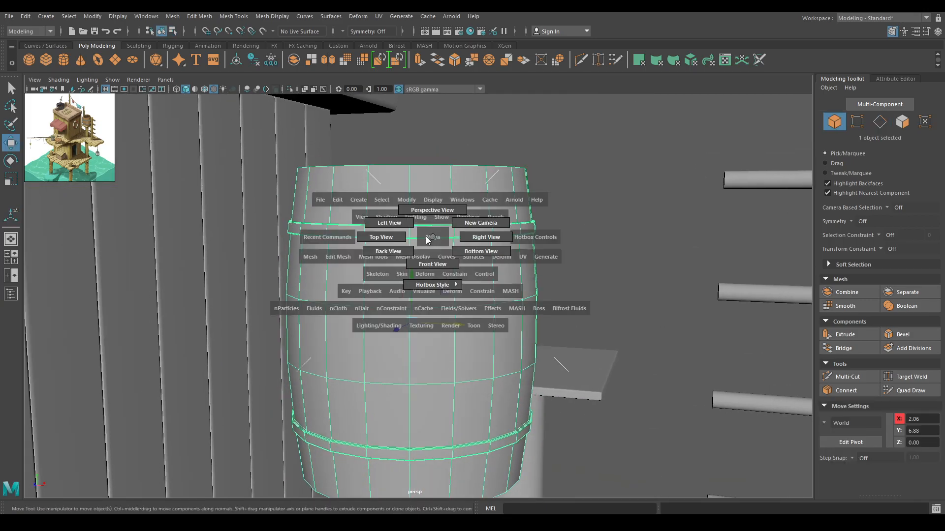
{"action": "left_click_drag", "start_coordinate": [432, 238], "coordinate": [381, 340]}
{"action": "scroll", "coordinate": [347, 268], "scroll_direction": "up", "scroll_amount": 6}
{"action": "middle_click_drag", "start_coordinate": [375, 347], "coordinate": [485, 371], "text": "alt"}
{"action": "left_click_drag", "start_coordinate": [346, 388], "coordinate": [347, 209]}
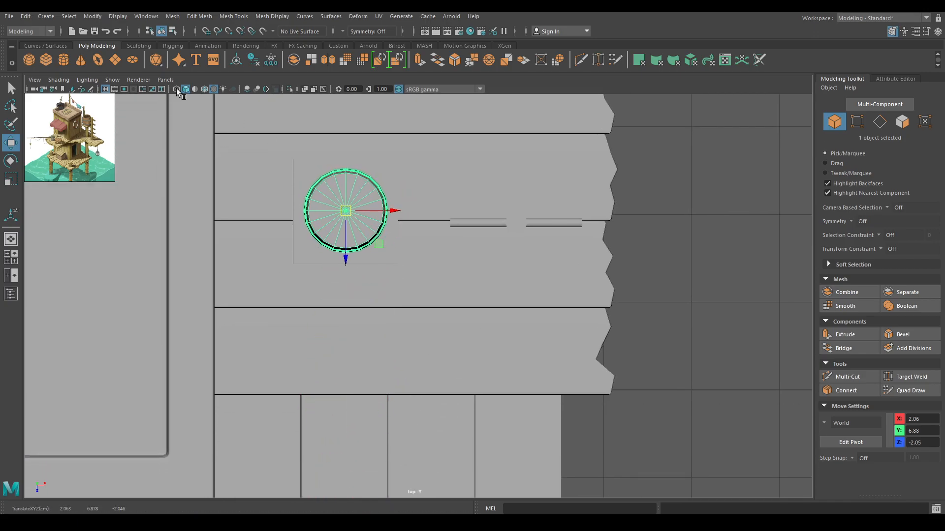
{"action": "key", "text": "space"}
{"action": "left_click_drag", "start_coordinate": [310, 252], "coordinate": [359, 232]}
{"action": "left_click", "coordinate": [624, 263]}
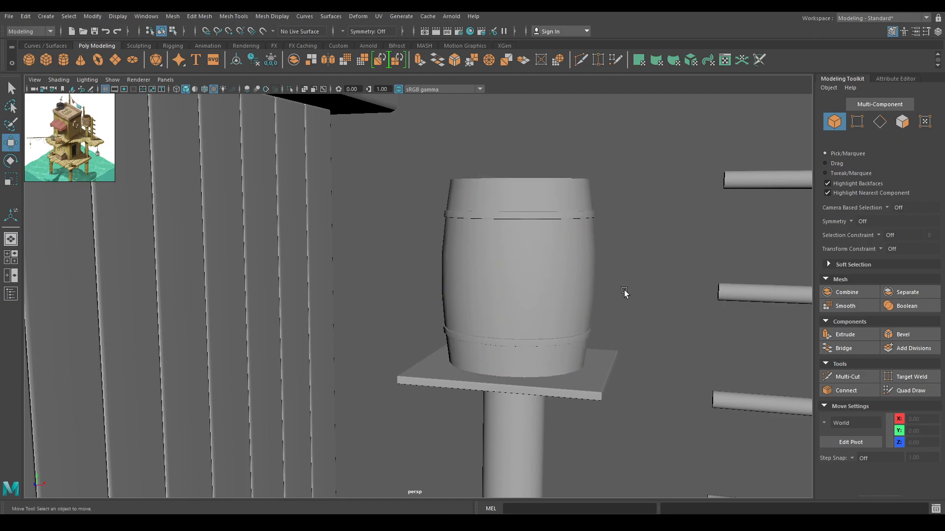
Step: Duplicate one plank from the sloped lid of the crate on the lower deck
{"action": "scroll", "coordinate": [566, 259], "scroll_direction": "down", "scroll_amount": 5}
{"action": "left_click_drag", "start_coordinate": [529, 253], "coordinate": [522, 176], "text": "alt"}
{"action": "scroll", "coordinate": [546, 316], "scroll_direction": "down", "scroll_amount": 6}
{"action": "scroll", "coordinate": [593, 378], "scroll_direction": "up", "scroll_amount": 10}
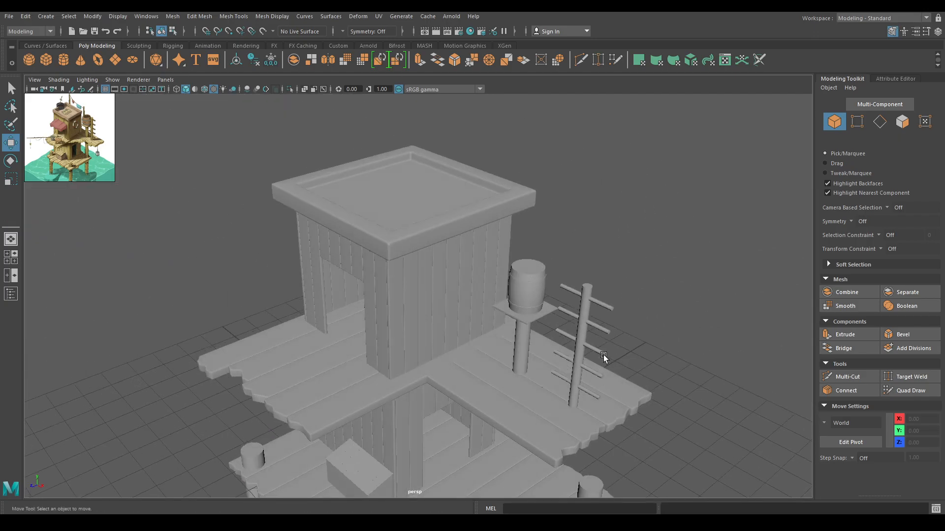
{"action": "right_click_drag", "start_coordinate": [618, 299], "coordinate": [571, 259], "text": "alt"}
{"action": "middle_click_drag", "start_coordinate": [571, 259], "coordinate": [566, 224], "text": "alt"}
{"action": "left_click", "coordinate": [382, 403]}
{"action": "right_click_drag", "start_coordinate": [382, 403], "coordinate": [575, 458], "text": "alt"}
{"action": "middle_click_drag", "start_coordinate": [576, 458], "coordinate": [583, 308], "text": "alt"}
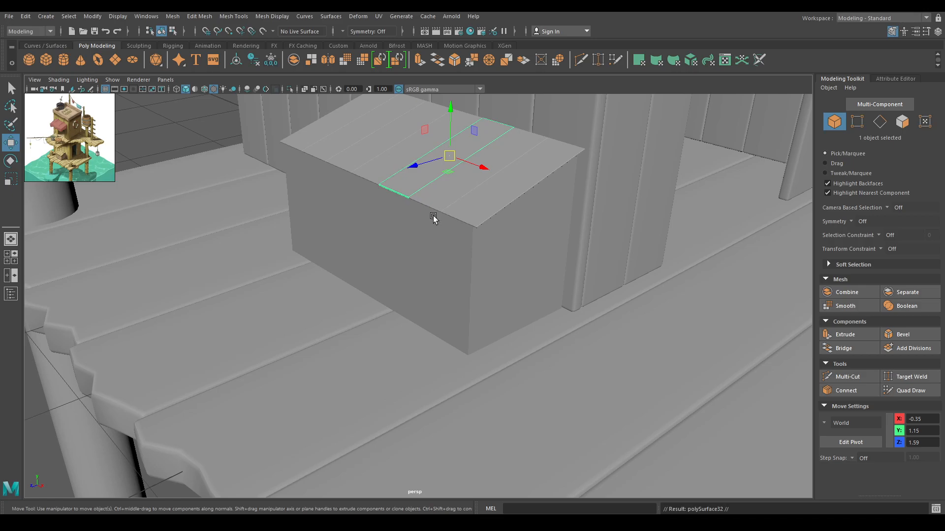
Step: Raise the duplicated lid plank straight up to the level of the house roof
{"action": "right_click_drag", "start_coordinate": [501, 315], "coordinate": [504, 95], "text": "alt"}
{"action": "middle_click_drag", "start_coordinate": [504, 95], "coordinate": [508, 246], "text": "alt"}
{"action": "right_click_drag", "start_coordinate": [508, 246], "coordinate": [487, 44], "text": "alt"}
{"action": "middle_click_drag", "start_coordinate": [512, 163], "coordinate": [514, 252], "text": "alt"}
{"action": "left_click_drag", "start_coordinate": [435, 378], "coordinate": [432, 320]}
{"action": "right_click_drag", "start_coordinate": [432, 320], "coordinate": [431, 230], "text": "alt"}
{"action": "left_click_drag", "start_coordinate": [431, 230], "coordinate": [394, 208], "text": "alt"}
Step: Rotate the raised plank out of its slope until it lies flat
{"action": "key", "text": "e"}
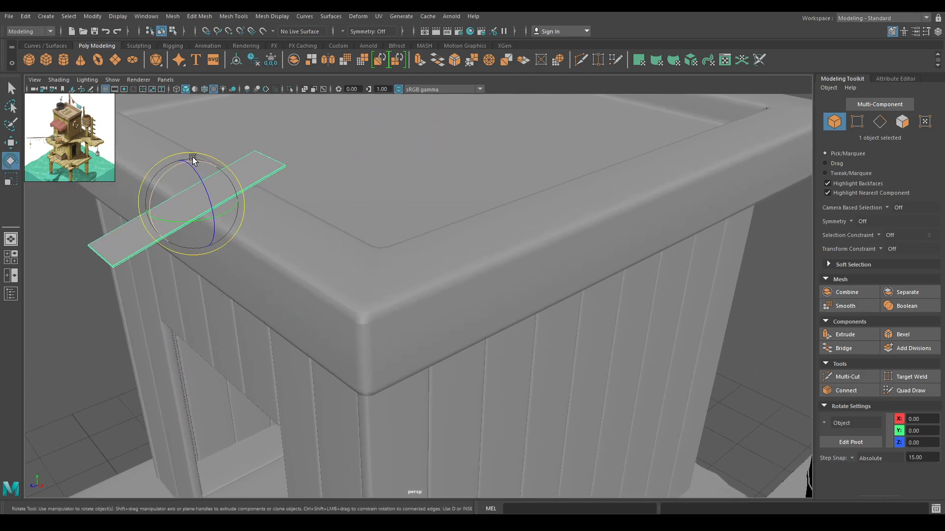
{"action": "left_click_drag", "start_coordinate": [196, 159], "coordinate": [207, 185]}
{"action": "key", "text": "space"}
{"action": "right_click_drag", "start_coordinate": [278, 175], "coordinate": [453, 304], "text": "alt"}
{"action": "middle_click_drag", "start_coordinate": [453, 304], "coordinate": [713, 433], "text": "alt"}
{"action": "right_click_drag", "start_coordinate": [714, 433], "coordinate": [482, 228], "text": "alt"}
{"action": "key", "text": "space"}
{"action": "left_click_drag", "start_coordinate": [482, 231], "coordinate": [554, 222]}
{"action": "key", "text": "space"}
{"action": "middle_click_drag", "start_coordinate": [516, 259], "coordinate": [425, 431], "text": "alt"}
{"action": "right_click_drag", "start_coordinate": [425, 431], "coordinate": [464, 428], "text": "alt"}
{"action": "key", "text": "f"}
Step: Move the flat plank above the recessed roof, to about X -2.48, Y 8.94, Z -1.26
{"action": "key", "text": "w"}
{"action": "right_click_drag", "start_coordinate": [352, 330], "coordinate": [380, 269], "text": "alt"}
{"action": "left_click_drag", "start_coordinate": [380, 269], "coordinate": [394, 285], "text": "alt"}
{"action": "right_click_drag", "start_coordinate": [394, 285], "coordinate": [536, 457], "text": "alt"}
{"action": "key", "text": "space"}
{"action": "left_click_drag", "start_coordinate": [473, 340], "coordinate": [414, 341]}
{"action": "right_click_drag", "start_coordinate": [414, 341], "coordinate": [404, 259], "text": "alt"}
{"action": "middle_click_drag", "start_coordinate": [405, 260], "coordinate": [495, 254], "text": "alt"}
{"action": "right_click_drag", "start_coordinate": [495, 254], "coordinate": [570, 472], "text": "alt"}
{"action": "left_click_drag", "start_coordinate": [413, 417], "coordinate": [311, 280]}
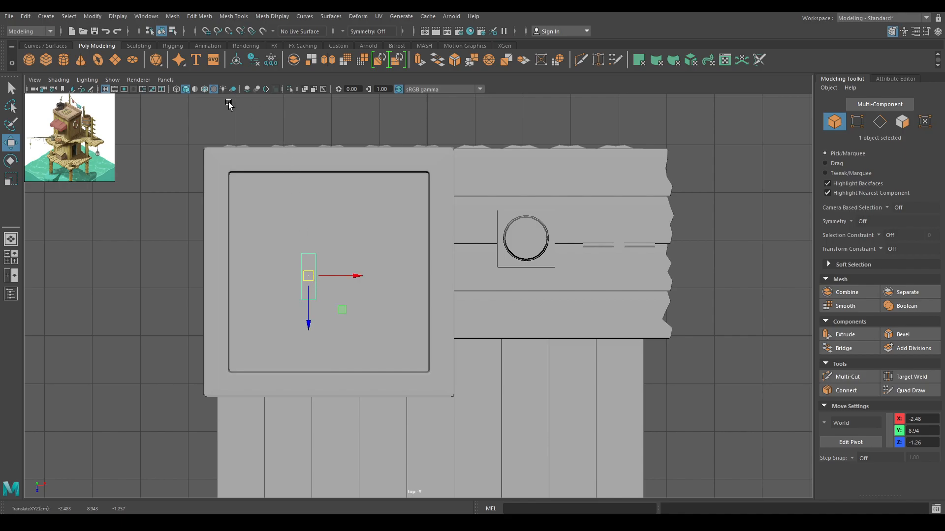
Step: Show wireframe on the shaded models and rotate the plank 90° about Y to run along X
{"action": "left_click", "coordinate": [204, 92]}
{"action": "scroll", "coordinate": [407, 424], "scroll_direction": "up", "scroll_amount": 4}
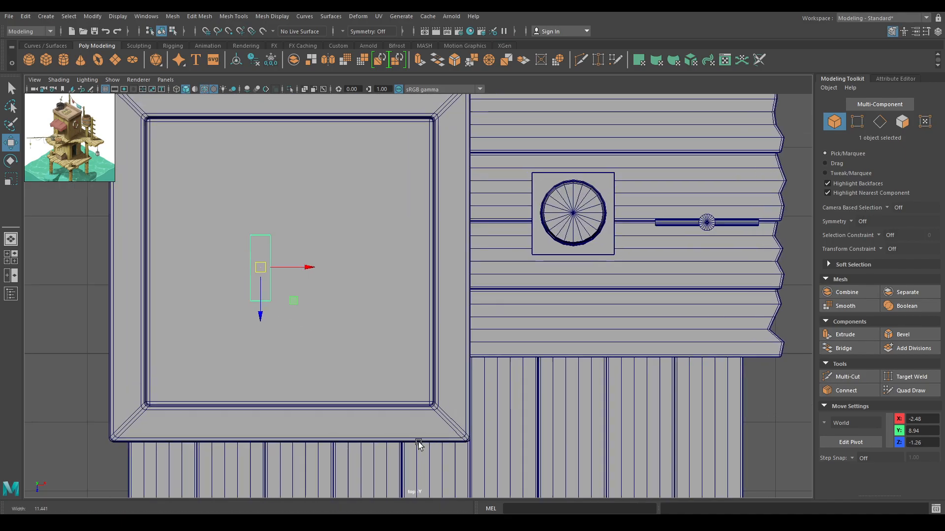
{"action": "scroll", "coordinate": [498, 311], "scroll_direction": "up", "scroll_amount": 1}
{"action": "scroll", "coordinate": [487, 339], "scroll_direction": "up", "scroll_amount": 1}
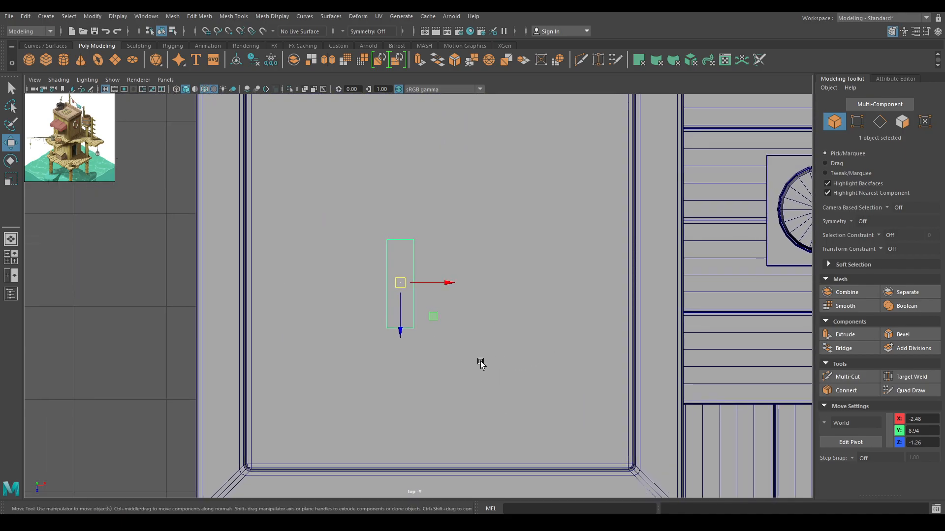
{"action": "key", "text": "e"}
{"action": "left_click_drag", "start_coordinate": [392, 281], "coordinate": [342, 281]}
{"action": "left_click_drag", "start_coordinate": [376, 320], "coordinate": [438, 320]}
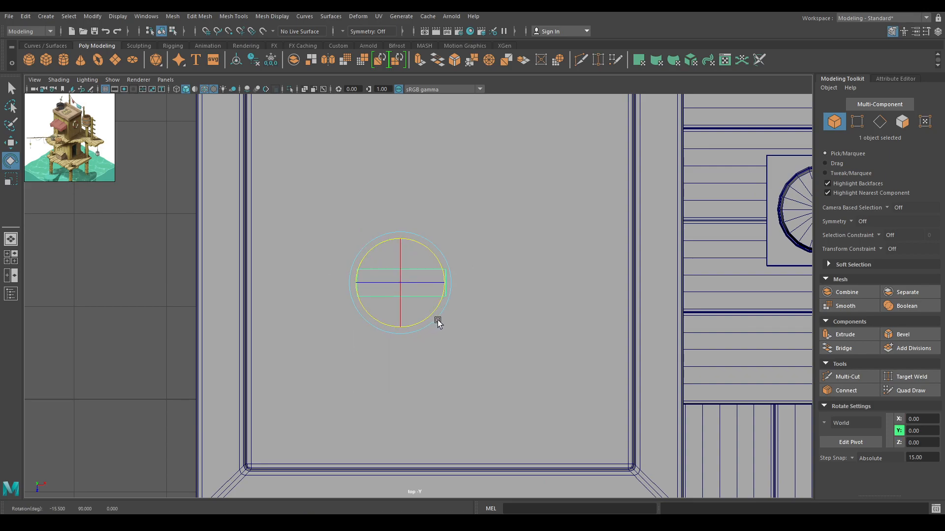
Step: Move the plank to about X -2.12, Z -1.64 and scale it longer and narrower
{"action": "key", "text": "w"}
{"action": "left_click_drag", "start_coordinate": [396, 284], "coordinate": [431, 249]}
{"action": "key", "text": "r"}
{"action": "left_click_drag", "start_coordinate": [435, 201], "coordinate": [416, 236]}
{"action": "left_click_drag", "start_coordinate": [481, 246], "coordinate": [490, 247]}
{"action": "key", "text": "w"}
{"action": "scroll", "coordinate": [443, 270], "scroll_direction": "up", "scroll_amount": 1}
{"action": "middle_click_drag", "start_coordinate": [445, 275], "coordinate": [462, 383], "text": "alt"}
{"action": "scroll", "coordinate": [467, 416], "scroll_direction": "up", "scroll_amount": 2}
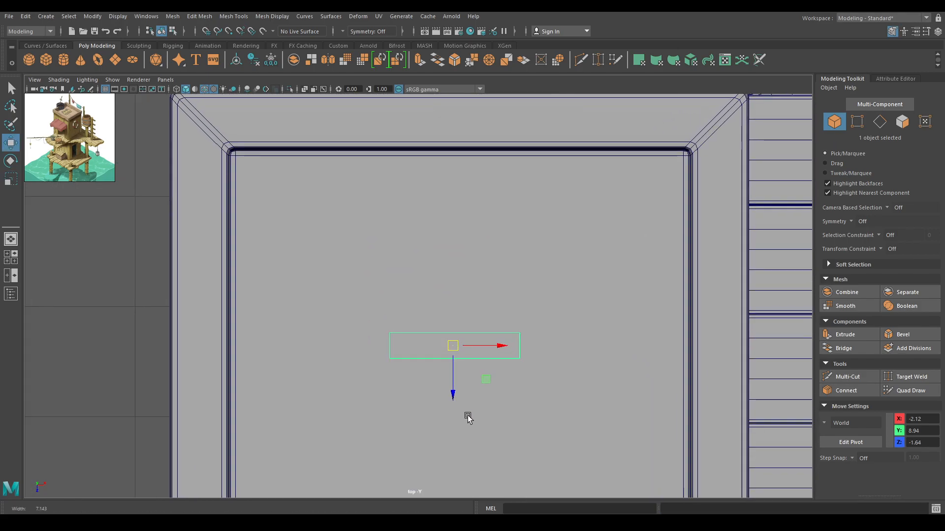
Step: Duplicate the plank three times along Z to form an evenly spaced row of four
{"action": "left_click_drag", "start_coordinate": [449, 386], "coordinate": [449, 387]}
{"action": "middle_click_drag", "start_coordinate": [449, 387], "coordinate": [441, 297], "text": "alt"}
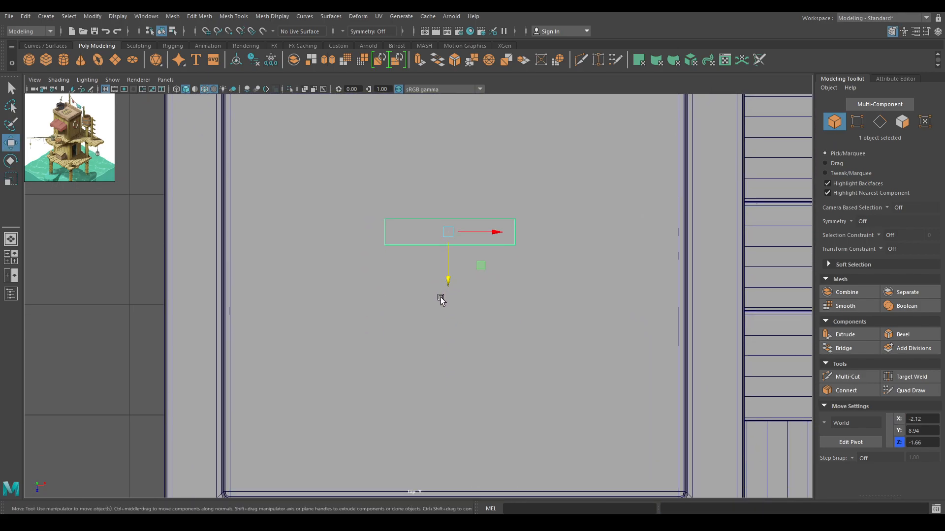
{"action": "left_click_drag", "start_coordinate": [447, 281], "coordinate": [455, 312]}
{"action": "key", "text": "shift+d"}
{"action": "key", "text": "shift+d"}
{"action": "scroll", "coordinate": [464, 335], "scroll_direction": "down", "scroll_amount": 3}
{"action": "middle_click_drag", "start_coordinate": [465, 307], "coordinate": [465, 281], "text": "alt"}
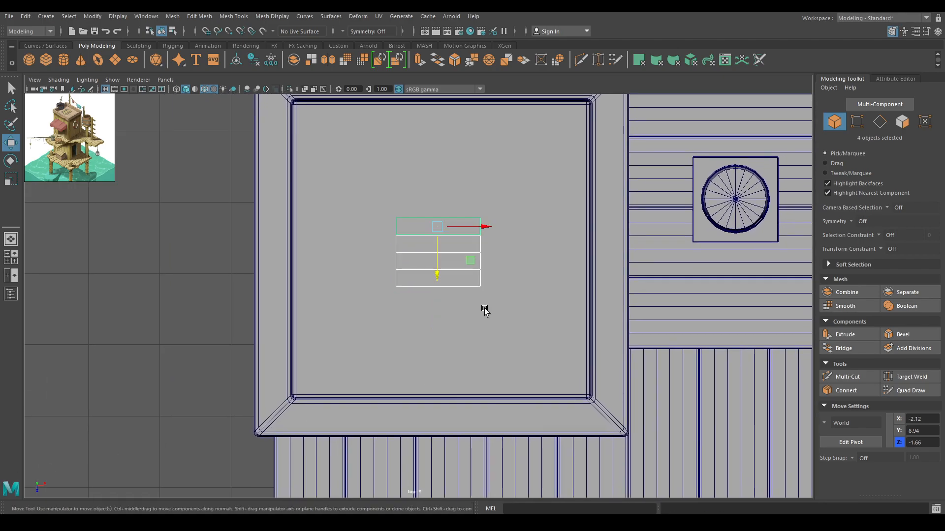
Step: Shift the row of four planks along Z, bringing the first plank to about Z -1.58
{"action": "scroll", "coordinate": [435, 296], "scroll_direction": "up", "scroll_amount": 2}
{"action": "left_click_drag", "start_coordinate": [441, 259], "coordinate": [443, 262]}
{"action": "scroll", "coordinate": [463, 270], "scroll_direction": "down", "scroll_amount": 1}
{"action": "middle_click_drag", "start_coordinate": [469, 266], "coordinate": [462, 354], "text": "alt"}
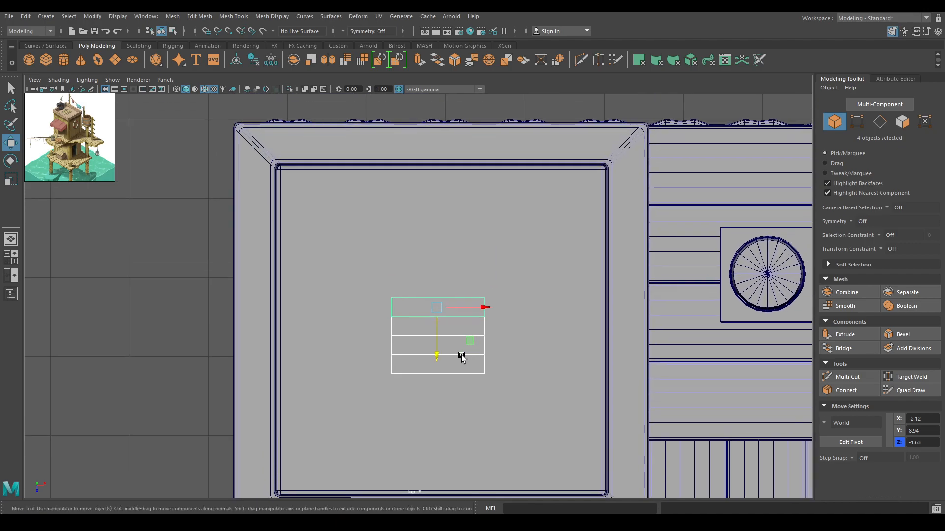
{"action": "left_click_drag", "start_coordinate": [439, 360], "coordinate": [437, 367]}
{"action": "scroll", "coordinate": [457, 386], "scroll_direction": "up", "scroll_amount": 3}
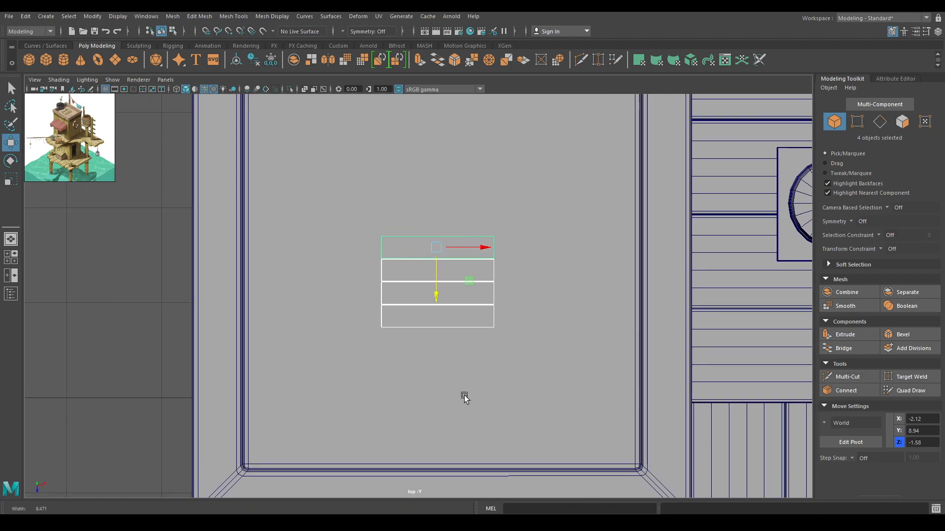
Step: Duplicate the end plank, turn it 90° across the row and shorten it to span all four planks at about X -2.44
{"action": "left_click", "coordinate": [404, 245]}
{"action": "scroll", "coordinate": [474, 373], "scroll_direction": "up", "scroll_amount": 4}
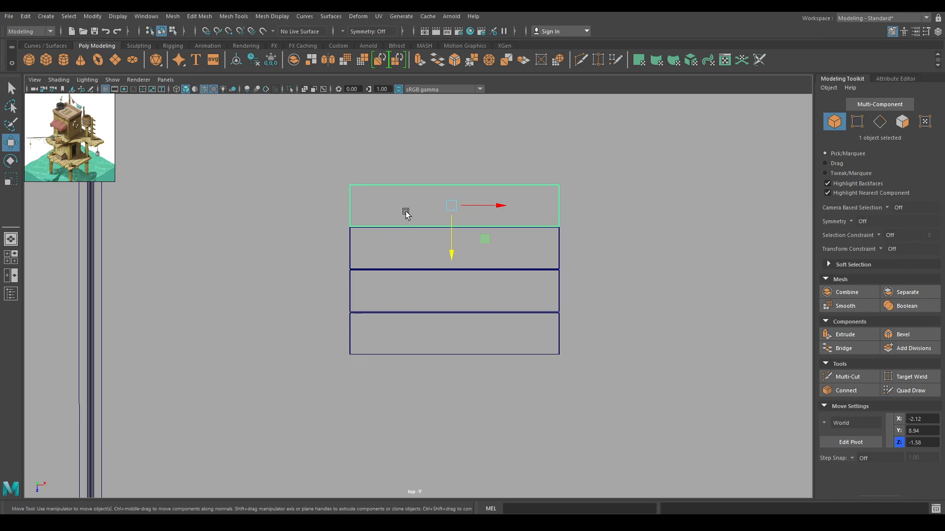
{"action": "middle_click_drag", "start_coordinate": [430, 295], "coordinate": [435, 317], "text": "alt"}
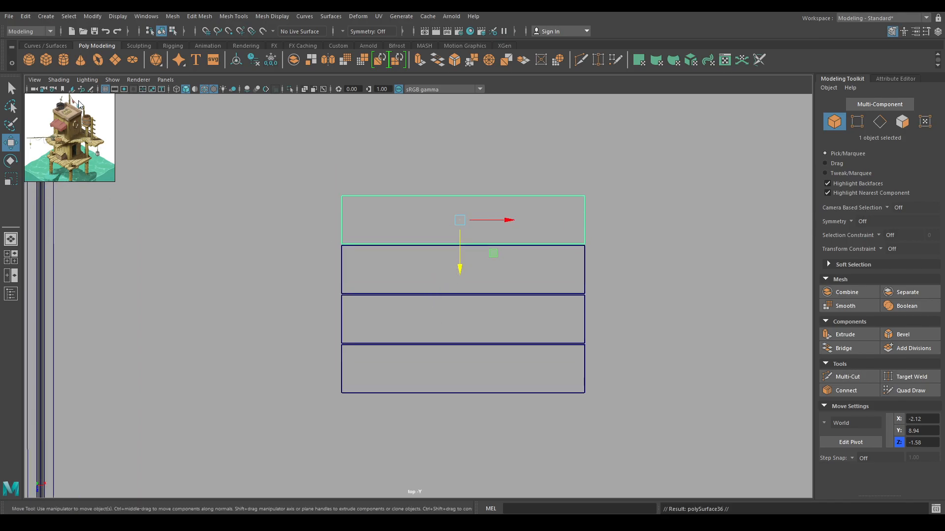
{"action": "key", "text": "e"}
{"action": "left_click_drag", "start_coordinate": [478, 262], "coordinate": [407, 281]}
{"action": "key", "text": "w"}
{"action": "middle_click_drag", "start_coordinate": [453, 250], "coordinate": [396, 299]}
{"action": "key", "text": "r"}
{"action": "left_click_drag", "start_coordinate": [393, 343], "coordinate": [396, 335]}
{"action": "key", "text": "w"}
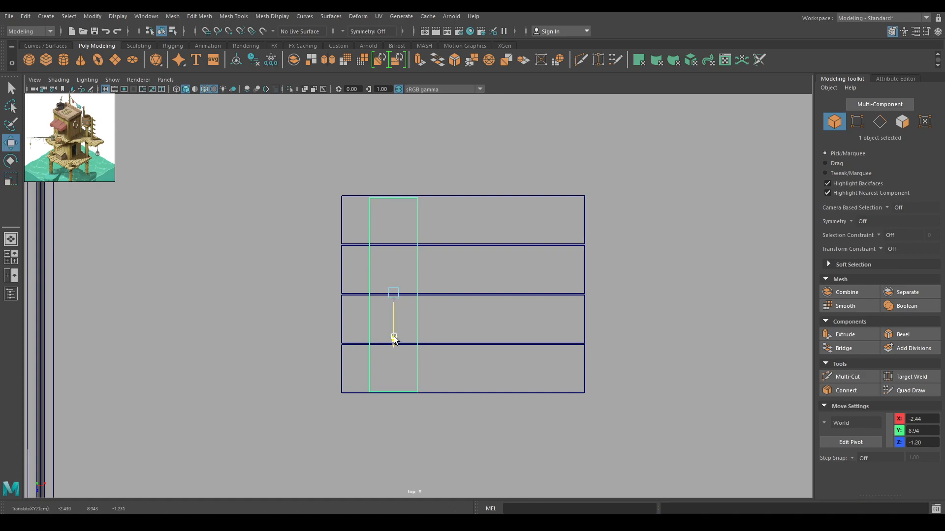
Step: Narrow the crosswise plank into a batten and place a copy near the opposite end of the four planks
{"action": "key", "text": "r"}
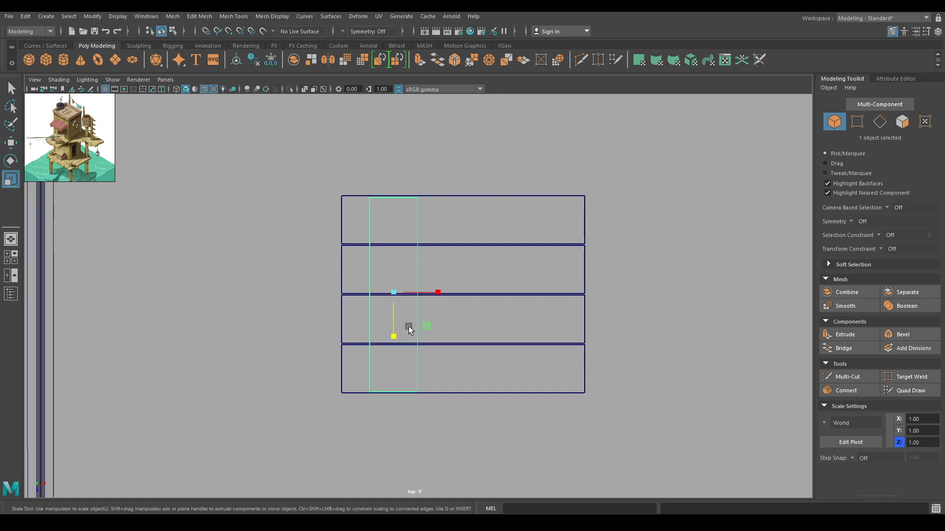
{"action": "mouse_move", "coordinate": [437, 294]}
{"action": "left_mouse_down"}
{"action": "mouse_move", "coordinate": [404, 299]}
{"action": "mouse_move", "coordinate": [571, 297]}
{"action": "left_mouse_up"}
{"action": "key", "text": "w"}
{"action": "left_click", "coordinate": [398, 320], "text": "shift"}
Step: Raise both crosswise battens slightly above the planks, to about Y 8.95
{"action": "key", "text": "space"}
{"action": "key", "text": "f"}
{"action": "left_click_drag", "start_coordinate": [453, 281], "coordinate": [342, 211], "text": "alt"}
{"action": "left_click", "coordinate": [342, 203]}
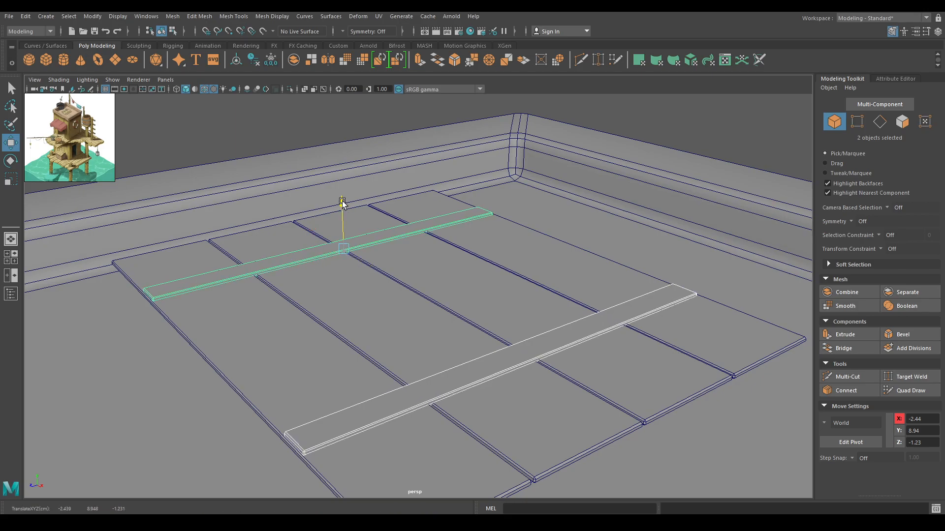
Step: Select the four planks and two battens and combine them into a single hatch mesh
{"action": "left_click_drag", "start_coordinate": [356, 301], "coordinate": [303, 299], "text": "alt"}
{"action": "left_click_drag", "start_coordinate": [168, 217], "coordinate": [769, 322]}
{"action": "right_click", "coordinate": [501, 243], "text": "shift"}
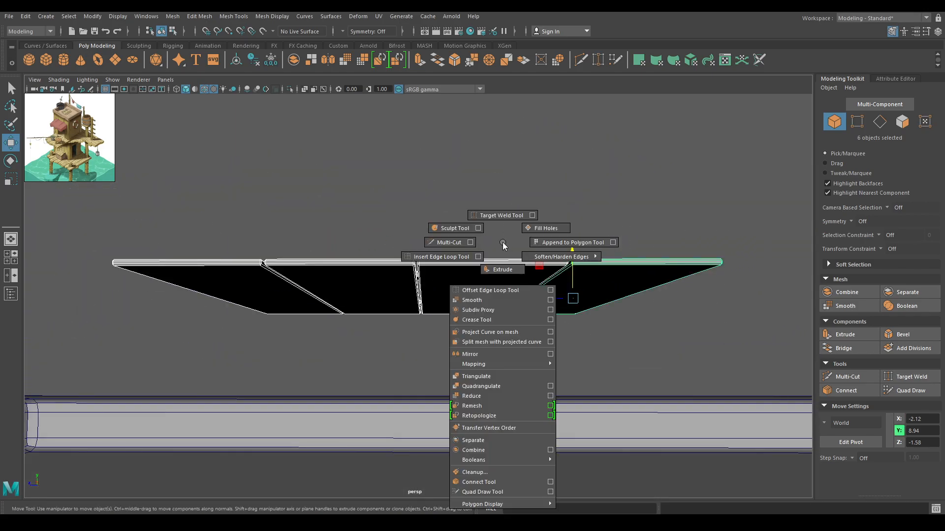
{"action": "left_click", "coordinate": [476, 448]}
Step: Extrude the recessed roof's floor face and scale the new face inward around its centre
{"action": "left_click_drag", "start_coordinate": [480, 457], "coordinate": [407, 276], "text": "alt"}
{"action": "left_click", "coordinate": [407, 276]}
{"action": "right_click_drag", "start_coordinate": [275, 253], "coordinate": [274, 272]}
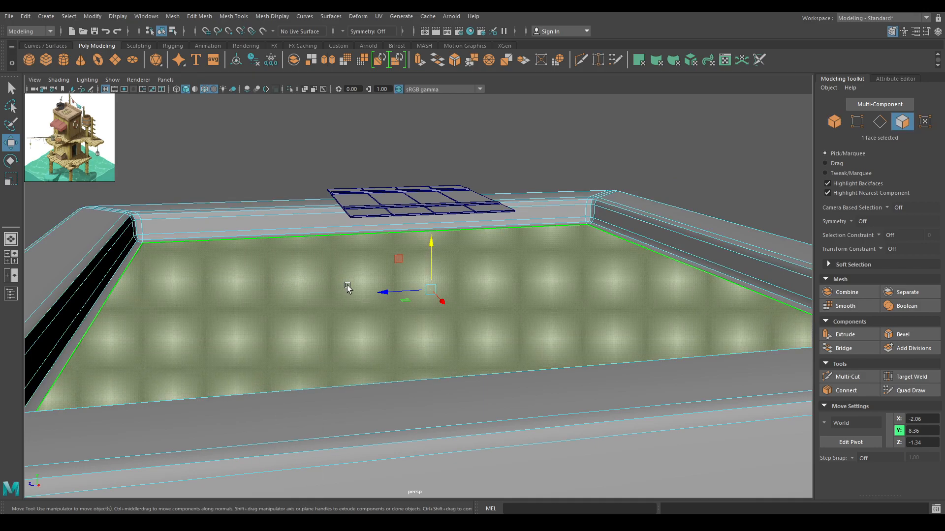
{"action": "key", "text": "f"}
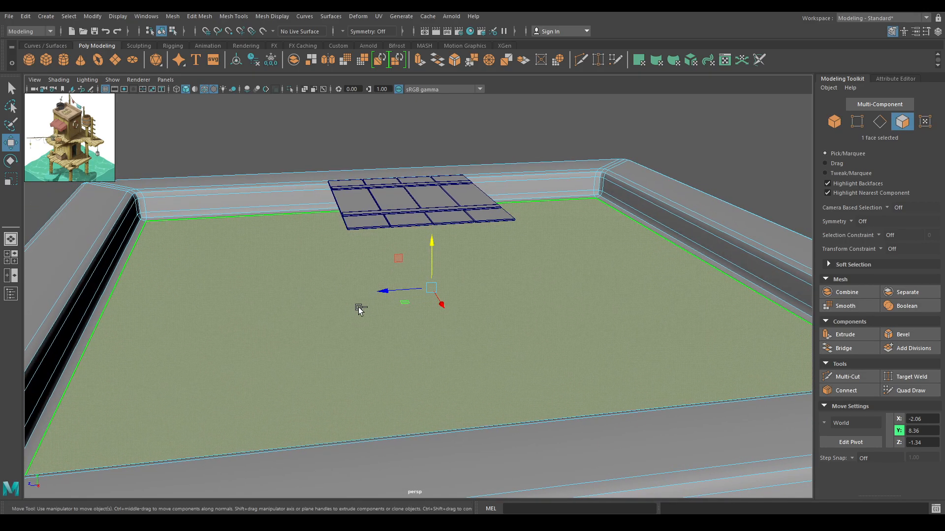
{"action": "key", "text": "ctrl+e"}
{"action": "key", "text": "r"}
{"action": "left_click_drag", "start_coordinate": [432, 287], "coordinate": [165, 338]}
Step: In the wireframe top view, scale the inner roof face down to roughly match the hatch's width and depth
{"action": "key", "text": "space"}
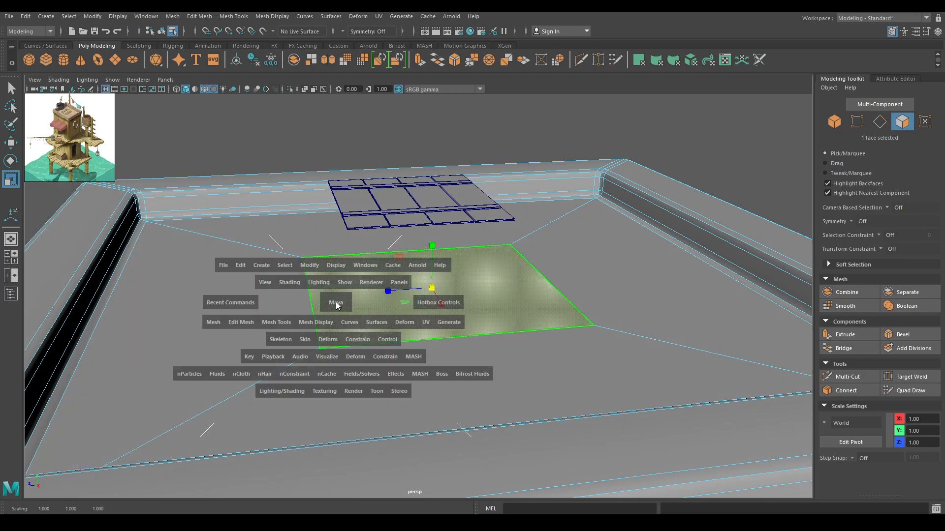
{"action": "left_click_drag", "start_coordinate": [335, 302], "coordinate": [336, 276]}
{"action": "scroll", "coordinate": [276, 302], "scroll_direction": "down", "scroll_amount": 3}
{"action": "scroll", "coordinate": [322, 285], "scroll_direction": "down", "scroll_amount": 3}
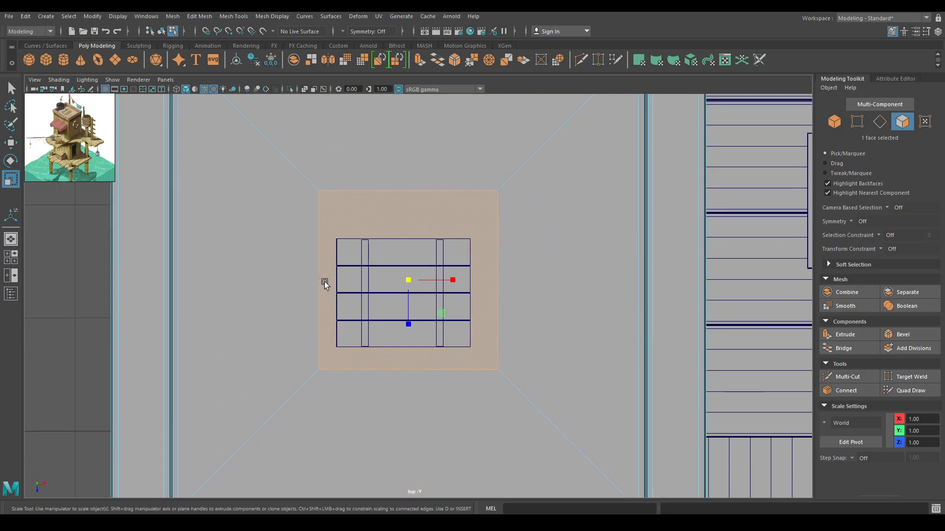
{"action": "scroll", "coordinate": [407, 270], "scroll_direction": "up", "scroll_amount": 1}
{"action": "left_click_drag", "start_coordinate": [407, 270], "coordinate": [376, 290]}
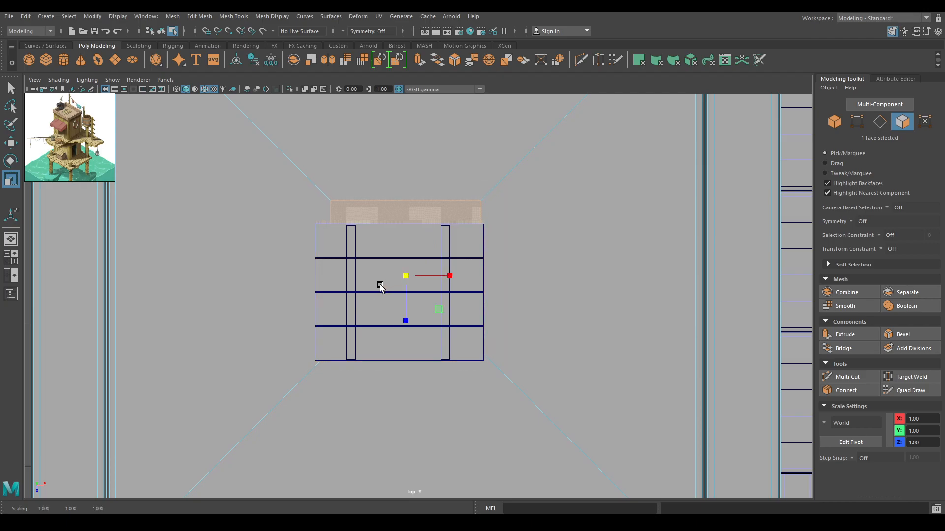
{"action": "key", "text": "4"}
{"action": "scroll", "coordinate": [453, 349], "scroll_direction": "up", "scroll_amount": 2}
{"action": "left_click_drag", "start_coordinate": [421, 335], "coordinate": [423, 330]}
{"action": "left_click_drag", "start_coordinate": [411, 375], "coordinate": [415, 370]}
Step: Move the hatch over the inner roof face, to about X -2.05 and Z -1.36
{"action": "key", "text": "w"}
{"action": "right_click_drag", "start_coordinate": [412, 249], "coordinate": [456, 237]}
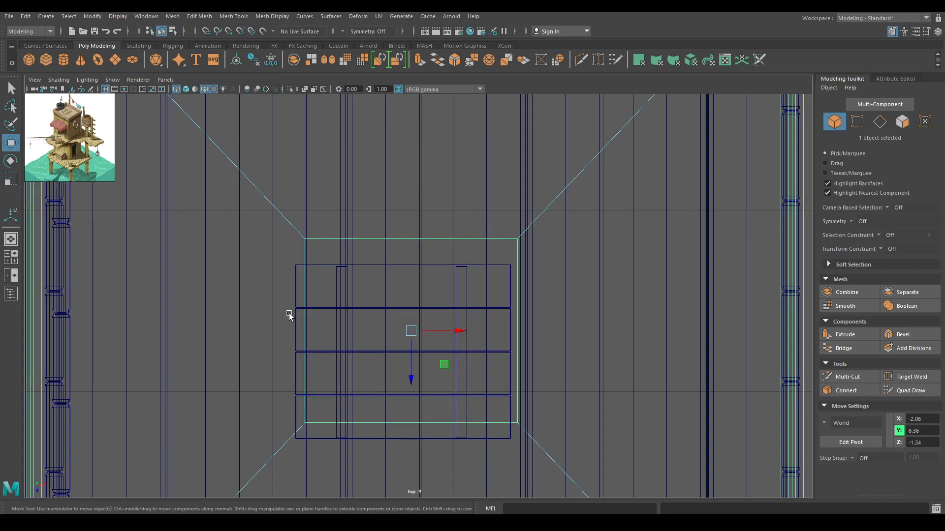
{"action": "left_click", "coordinate": [303, 309]}
{"action": "left_click_drag", "start_coordinate": [407, 349], "coordinate": [415, 329]}
{"action": "scroll", "coordinate": [468, 336], "scroll_direction": "up", "scroll_amount": 2}
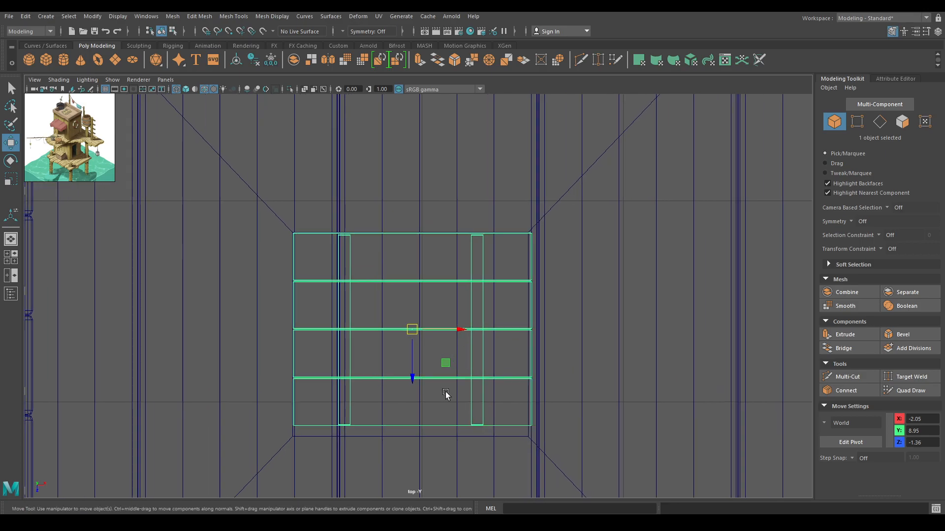
{"action": "middle_click_drag", "start_coordinate": [423, 383], "coordinate": [429, 340], "text": "alt"}
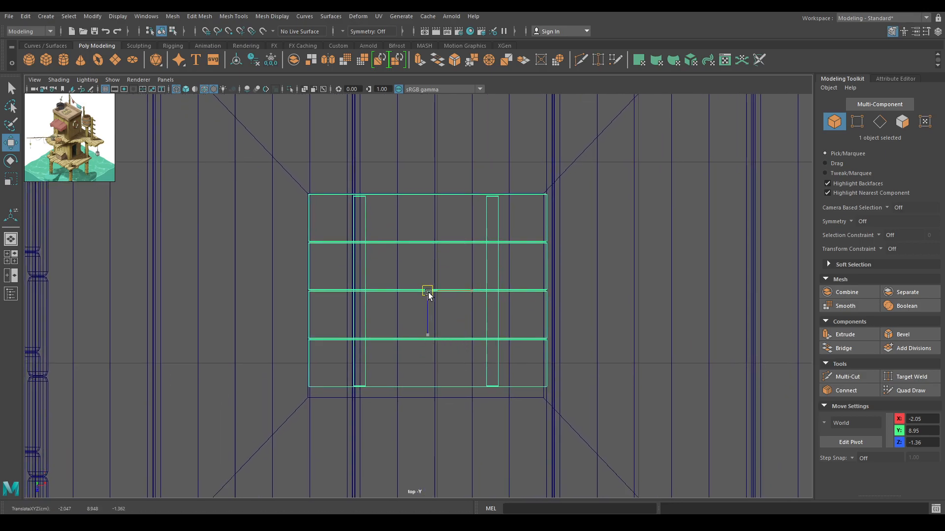
{"action": "left_click", "coordinate": [554, 377]}
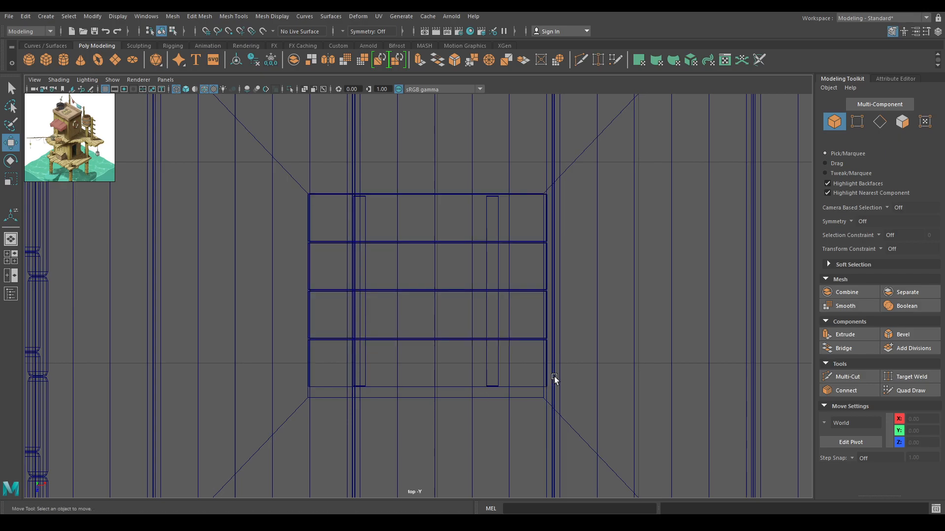
Step: Move the inner roof face's corner vertices in pairs onto the hatch outline, with the sides at about X -1.47 and -2.63
{"action": "left_click", "coordinate": [588, 436]}
{"action": "right_click_drag", "start_coordinate": [607, 303], "coordinate": [583, 249]}
{"action": "left_click_drag", "start_coordinate": [641, 339], "coordinate": [203, 498]}
{"action": "left_click_drag", "start_coordinate": [427, 445], "coordinate": [429, 435]}
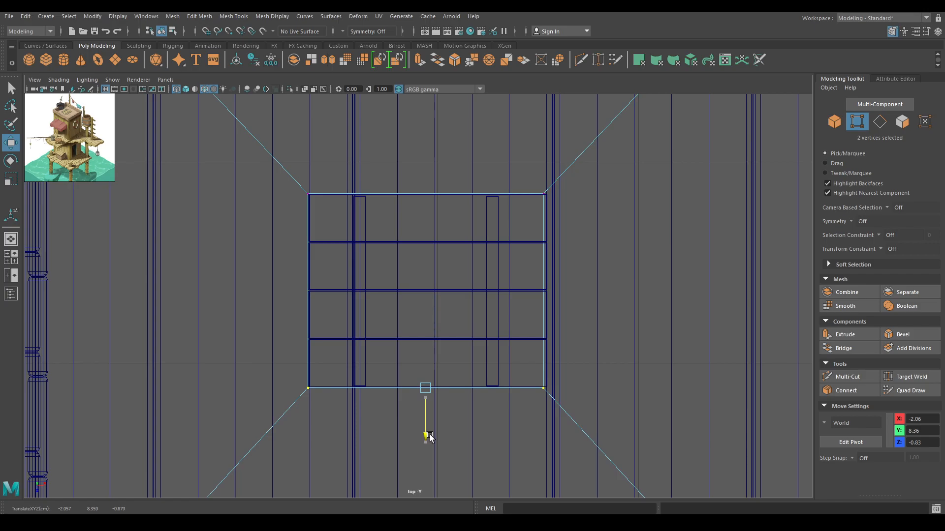
{"action": "left_click_drag", "start_coordinate": [584, 430], "coordinate": [510, 191]}
{"action": "left_click_drag", "start_coordinate": [589, 291], "coordinate": [591, 291]}
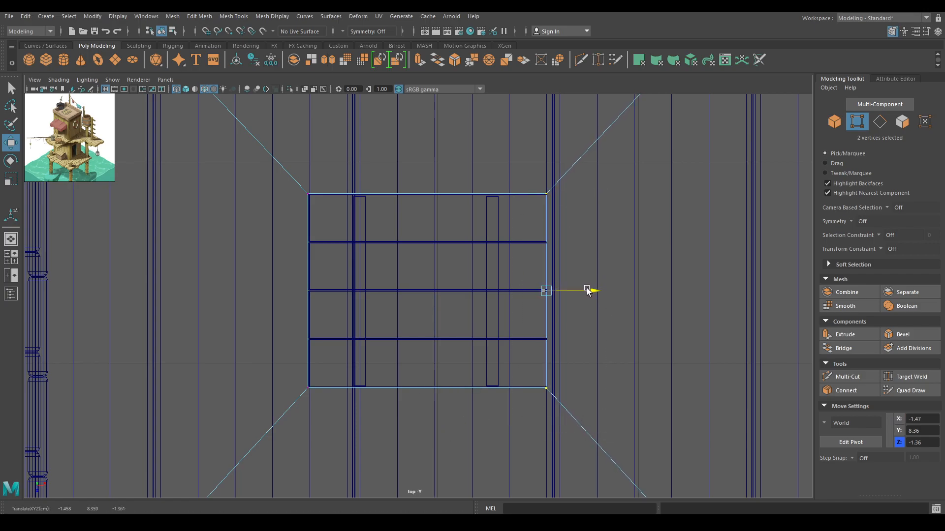
{"action": "left_click_drag", "start_coordinate": [426, 418], "coordinate": [224, 183]}
{"action": "left_click_drag", "start_coordinate": [352, 286], "coordinate": [347, 274]}
Step: Return to the shaded perspective view and delete the inner roof face to open a hole for the hatch
{"action": "key", "text": "space"}
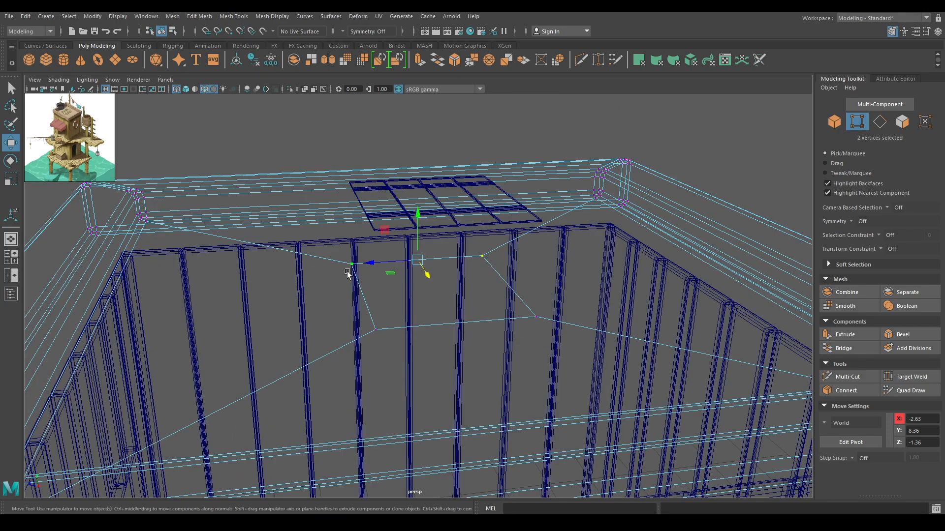
{"action": "key", "text": "6"}
{"action": "key", "text": "F8"}
{"action": "right_click_drag", "start_coordinate": [394, 294], "coordinate": [389, 271]}
{"action": "left_click", "coordinate": [405, 283]}
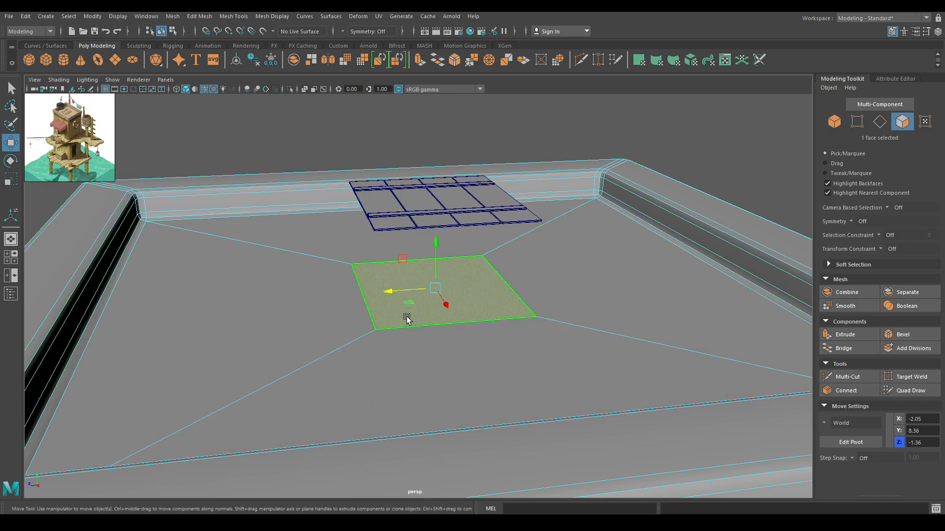
{"action": "key", "text": "Delete"}
Step: Select the planked hatch and lower it to just above the roof opening
{"action": "right_click_drag", "start_coordinate": [394, 238], "coordinate": [384, 228]}
{"action": "left_click", "coordinate": [397, 224]}
{"action": "left_click", "coordinate": [381, 130]}
{"action": "left_click", "coordinate": [443, 198]}
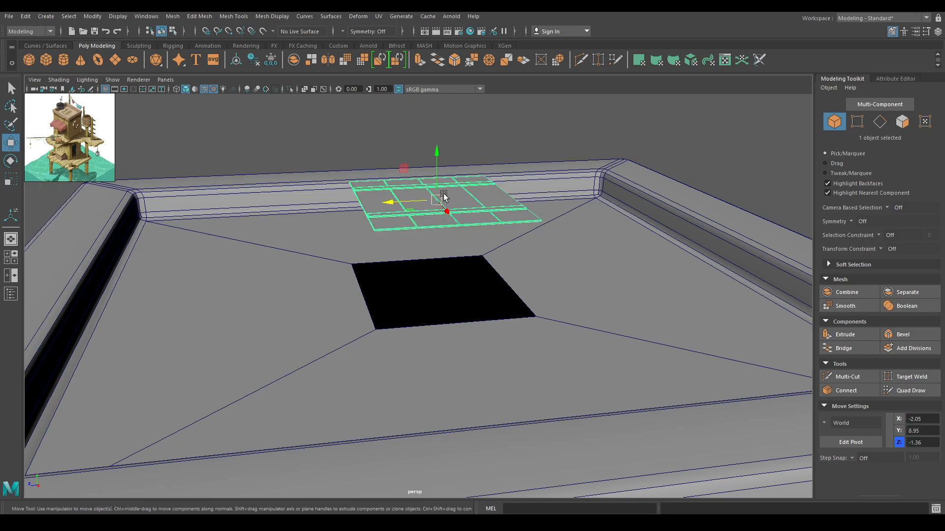
{"action": "left_click_drag", "start_coordinate": [436, 154], "coordinate": [436, 212]}
Step: Select the opening's border edges and scale them slightly inward so the hole is a little smaller than the hatch
{"action": "right_click_drag", "start_coordinate": [280, 290], "coordinate": [289, 199]}
{"action": "double_click", "coordinate": [356, 314]}
{"action": "key", "text": "r"}
{"action": "left_click_drag", "start_coordinate": [436, 289], "coordinate": [437, 291]}
{"action": "key", "text": "w"}
Step: Lower the hatch into the roof opening, to about Y 8.36
{"action": "right_click_drag", "start_coordinate": [423, 249], "coordinate": [432, 237]}
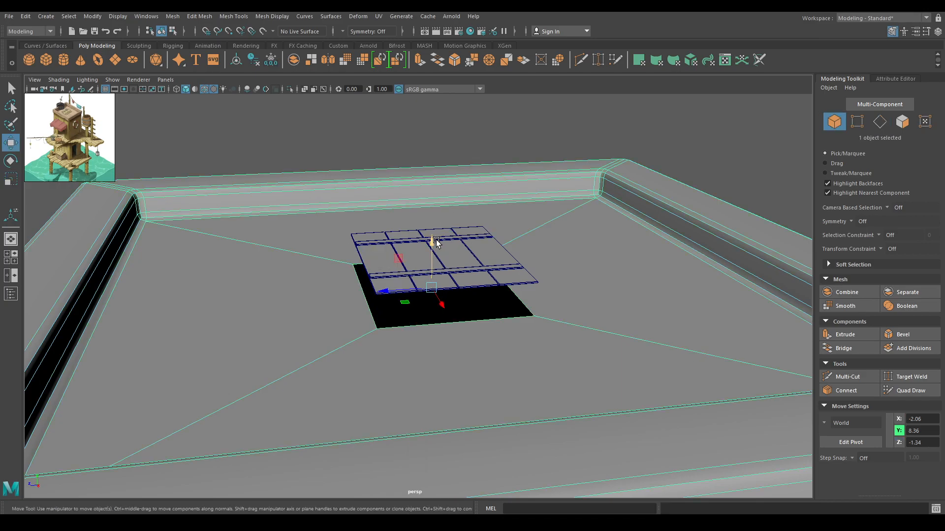
{"action": "left_click", "coordinate": [454, 250]}
{"action": "left_click_drag", "start_coordinate": [433, 210], "coordinate": [437, 243]}
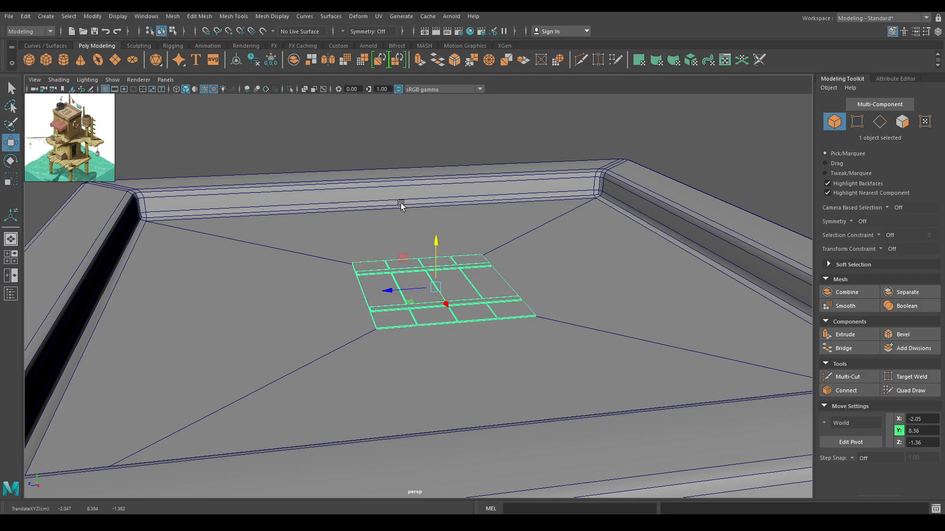
{"action": "left_click", "coordinate": [338, 153]}
Step: Save the scene and view the whole stilt house from above
{"action": "left_click_drag", "start_coordinate": [403, 339], "coordinate": [456, 296], "text": "alt"}
{"action": "scroll", "coordinate": [485, 320], "scroll_direction": "down", "scroll_amount": 4}
{"action": "middle_click_drag", "start_coordinate": [498, 495], "coordinate": [483, 475], "text": "alt"}
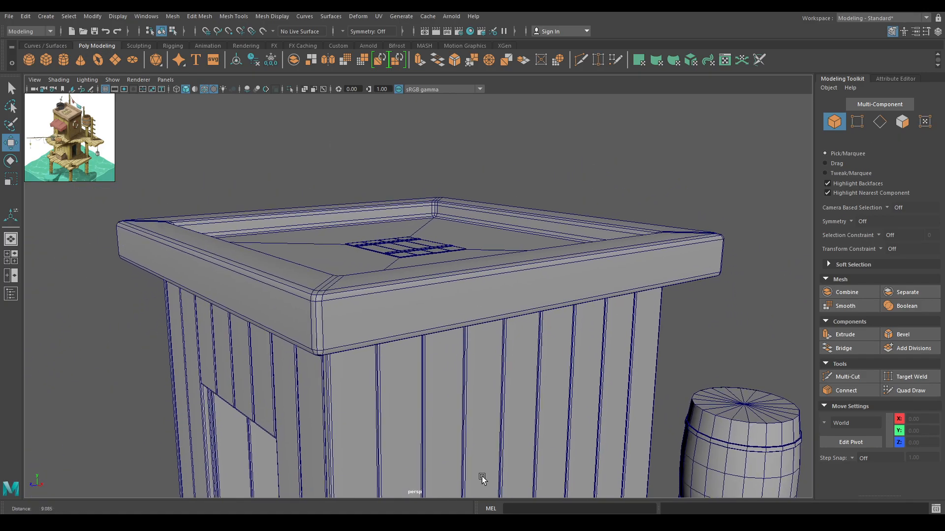
{"action": "scroll", "coordinate": [482, 477], "scroll_direction": "down", "scroll_amount": 8}
{"action": "key", "text": "q"}
{"action": "key", "text": "ctrl+s"}
{"action": "key", "text": "w"}
{"action": "left_click_drag", "start_coordinate": [406, 239], "coordinate": [413, 374], "text": "alt"}
{"action": "scroll", "coordinate": [453, 231], "scroll_direction": "up", "scroll_amount": 3}
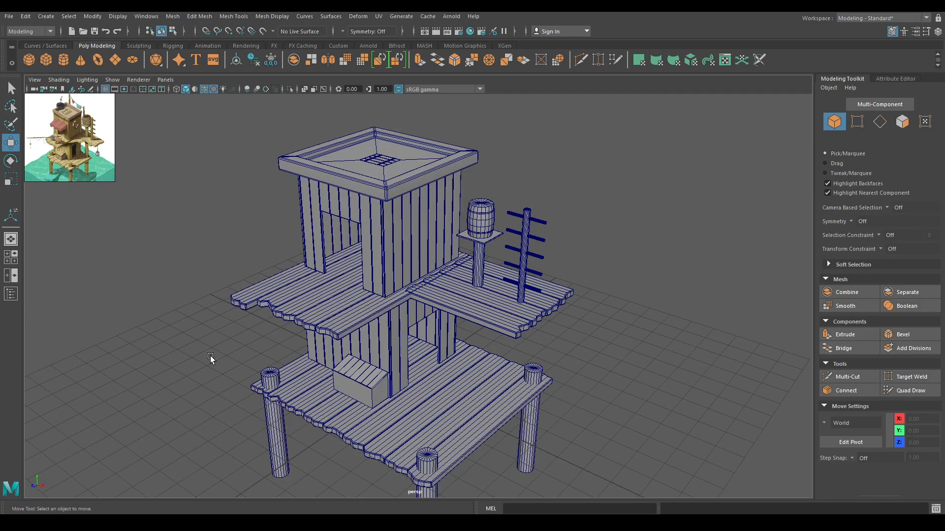